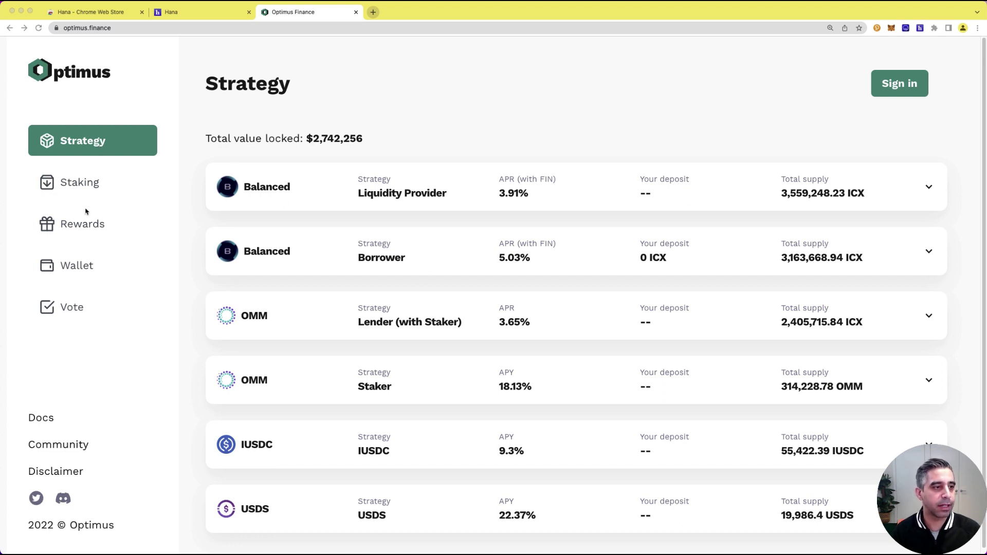
Step: Sign in with an ICON wallet, selecting the Hana account and authorizing the connection
{"action": "left_click", "coordinate": [102, 181]}
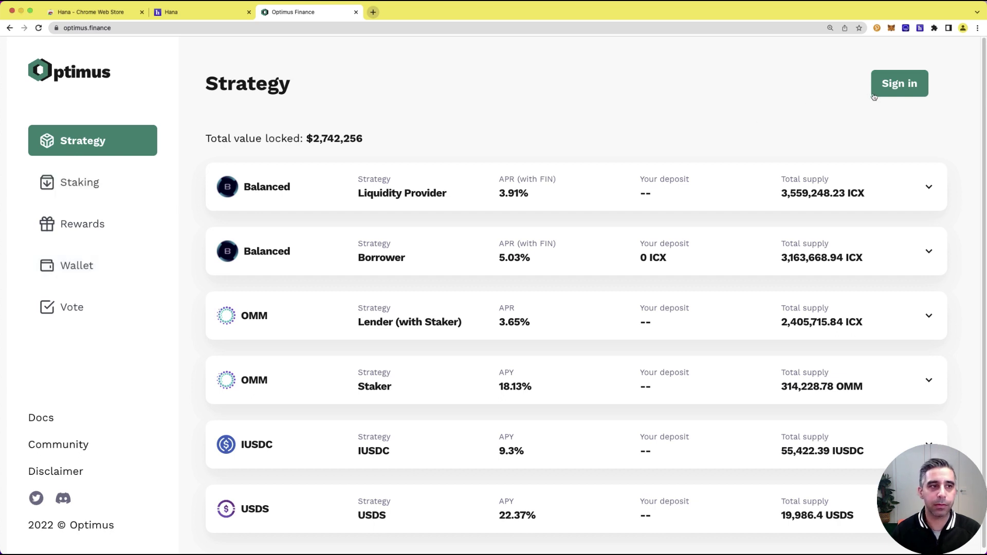
{"action": "left_click", "coordinate": [901, 94]}
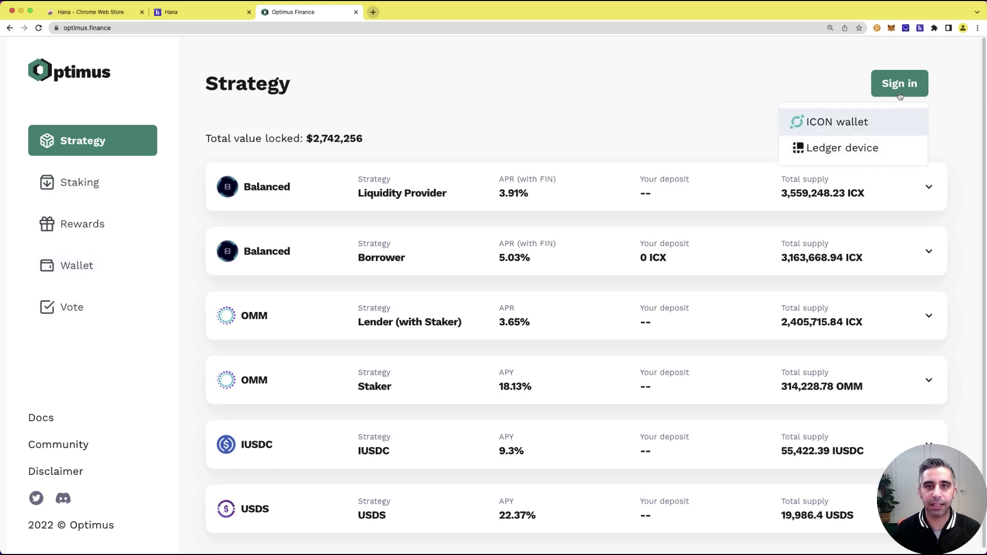
{"action": "left_click", "coordinate": [868, 123]}
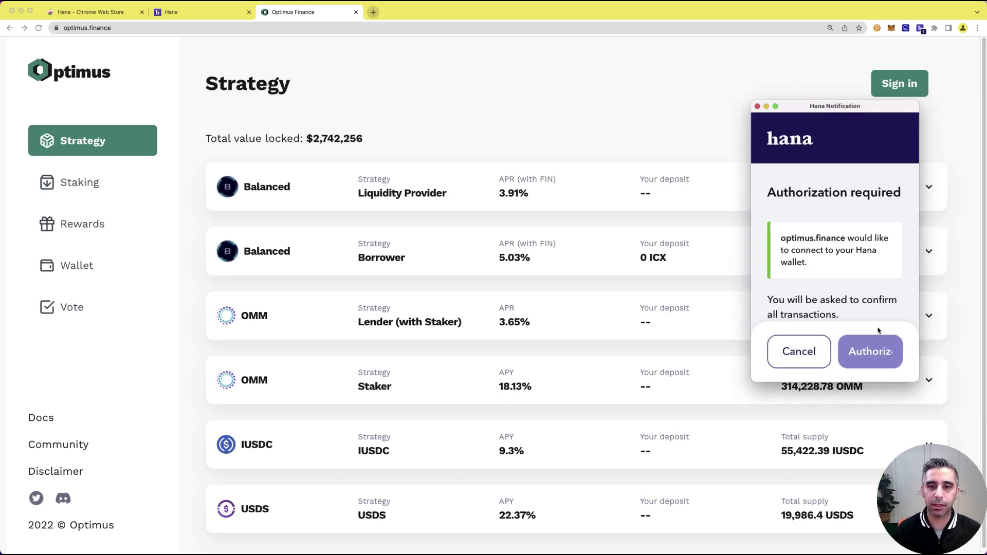
{"action": "scroll", "coordinate": [840, 273], "scroll_direction": "down", "scroll_amount": 3}
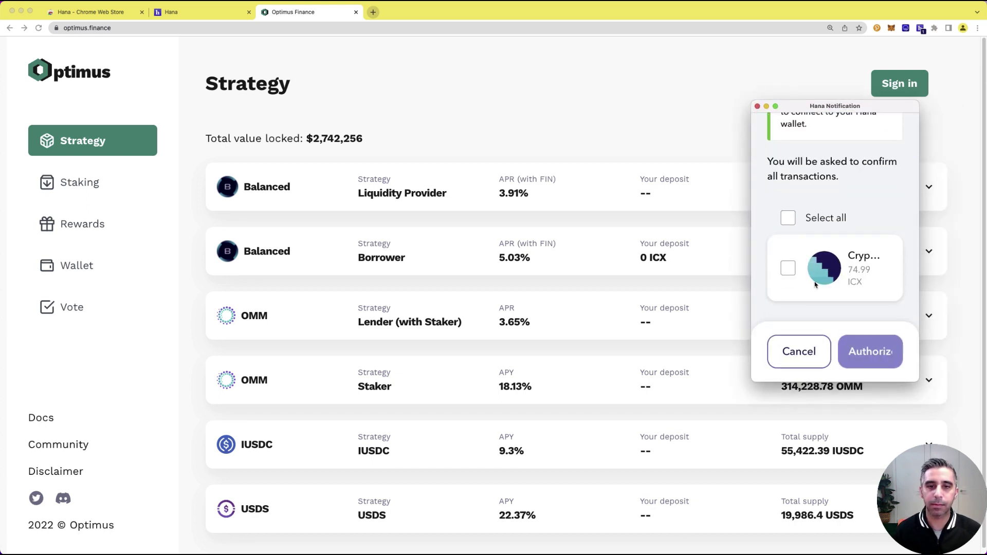
{"action": "left_click", "coordinate": [788, 268]}
{"action": "left_click", "coordinate": [869, 350]}
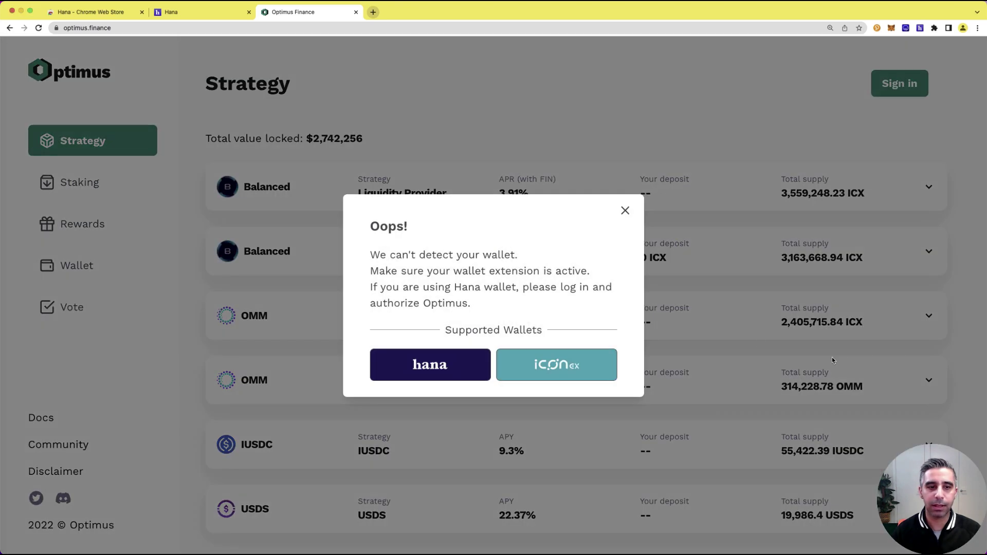
Step: Dismiss the wallet-not-detected message and sign in with the ICON wallet again
{"action": "left_click", "coordinate": [625, 211]}
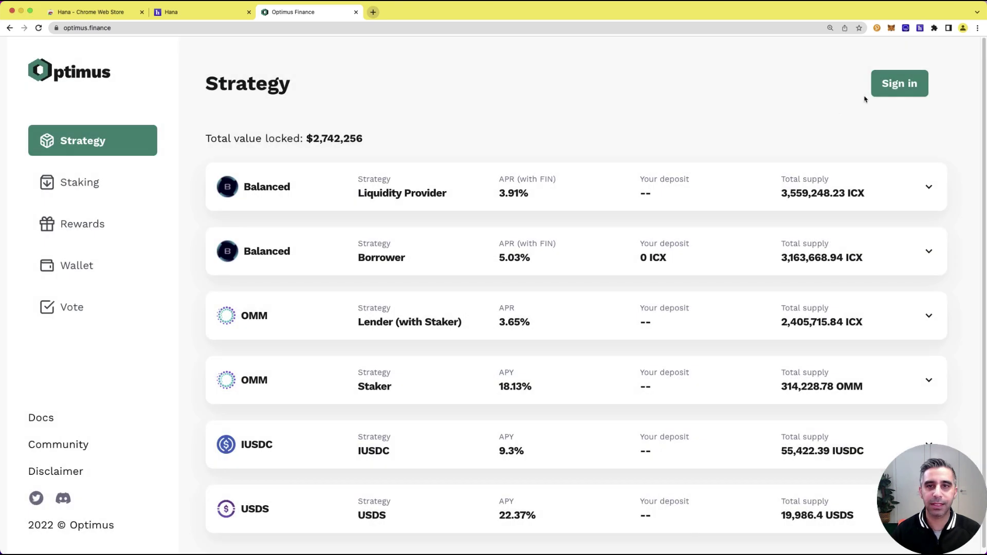
{"action": "left_click", "coordinate": [898, 89]}
{"action": "left_click", "coordinate": [810, 124]}
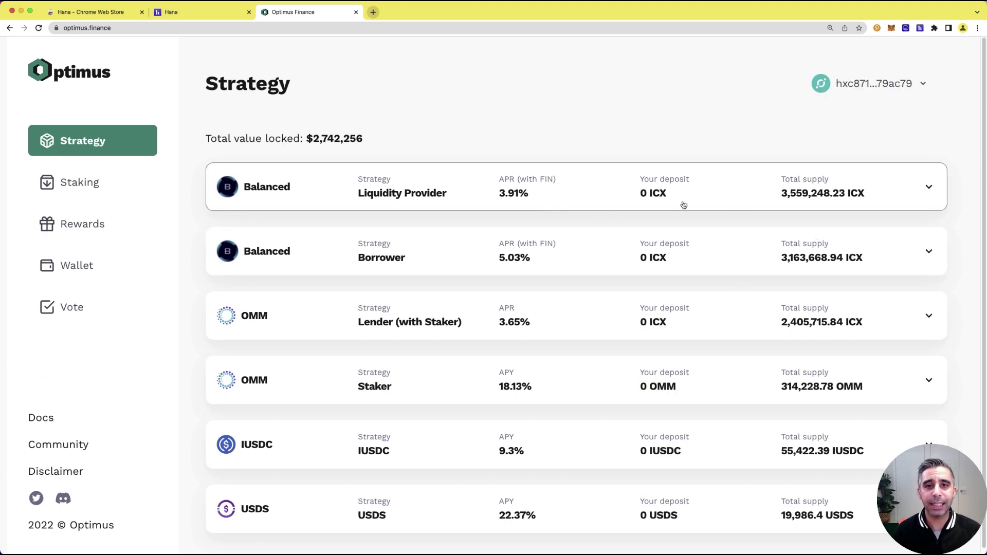
{"action": "scroll", "coordinate": [612, 205], "scroll_direction": "down", "scroll_amount": 1}
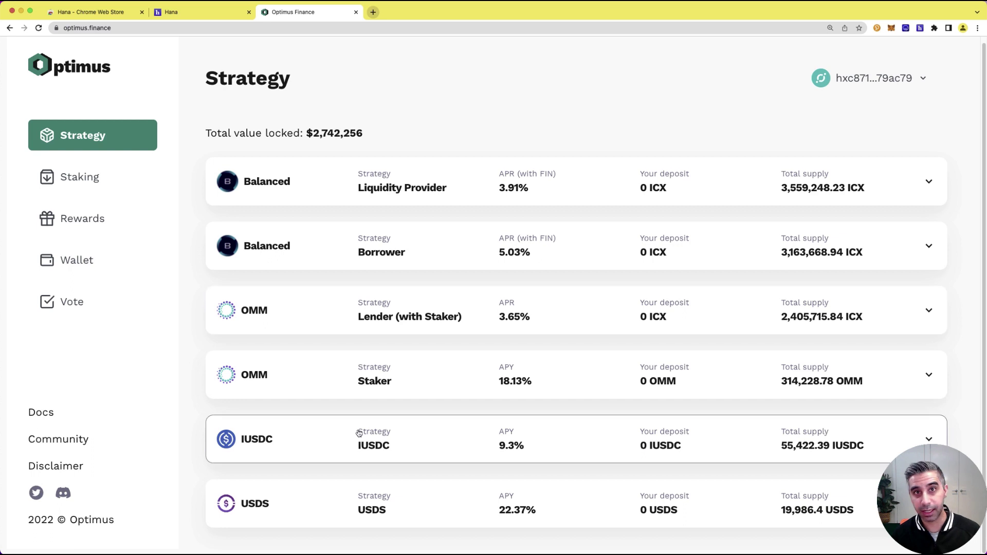
{"action": "left_click", "coordinate": [334, 190]}
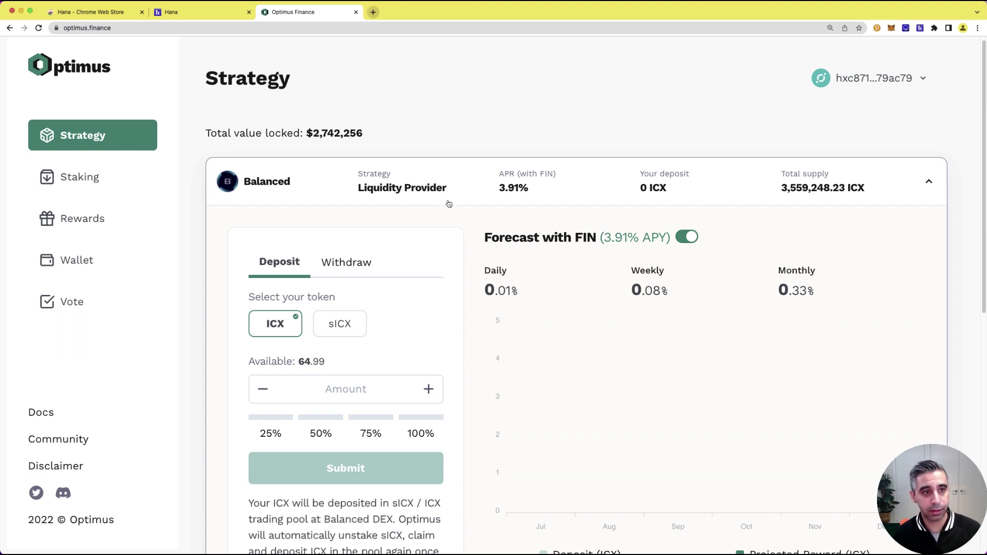
{"action": "left_click", "coordinate": [303, 184]}
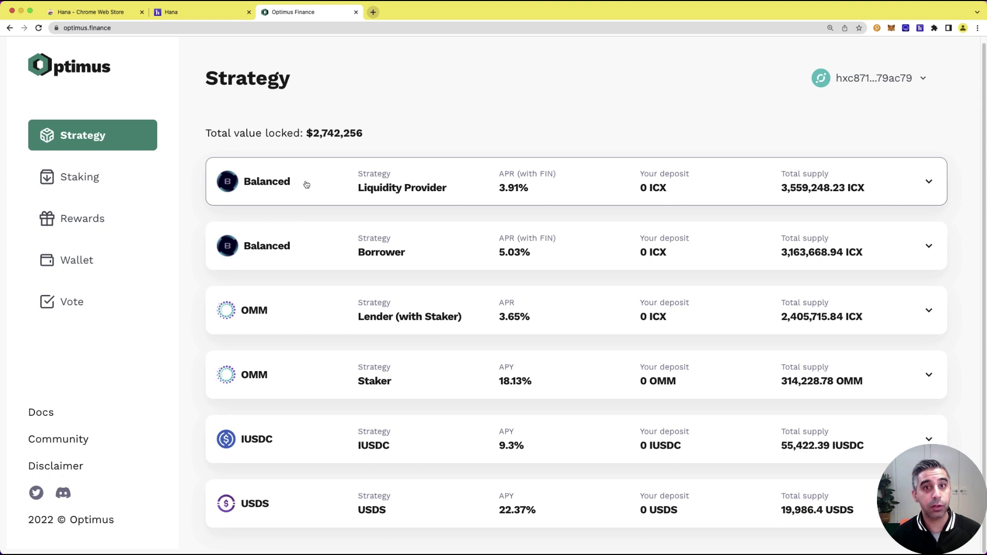
{"action": "left_click", "coordinate": [331, 188]}
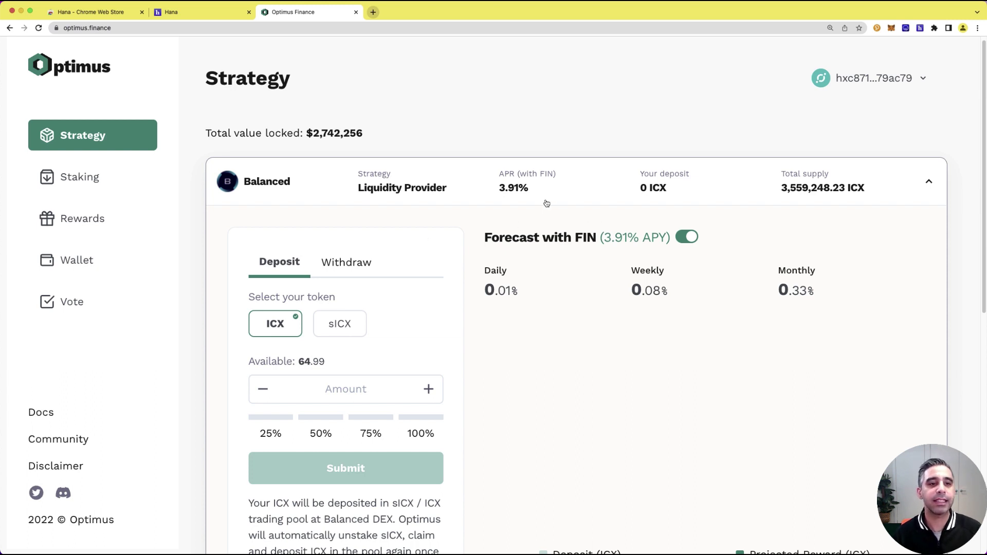
{"action": "scroll", "coordinate": [560, 209], "scroll_direction": "down", "scroll_amount": 3}
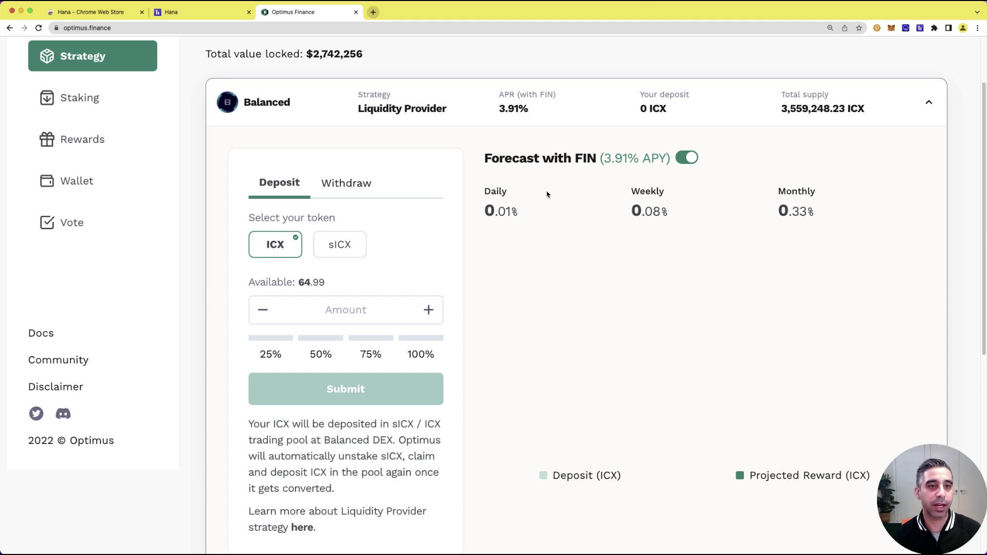
{"action": "scroll", "coordinate": [648, 185], "scroll_direction": "up", "scroll_amount": 1}
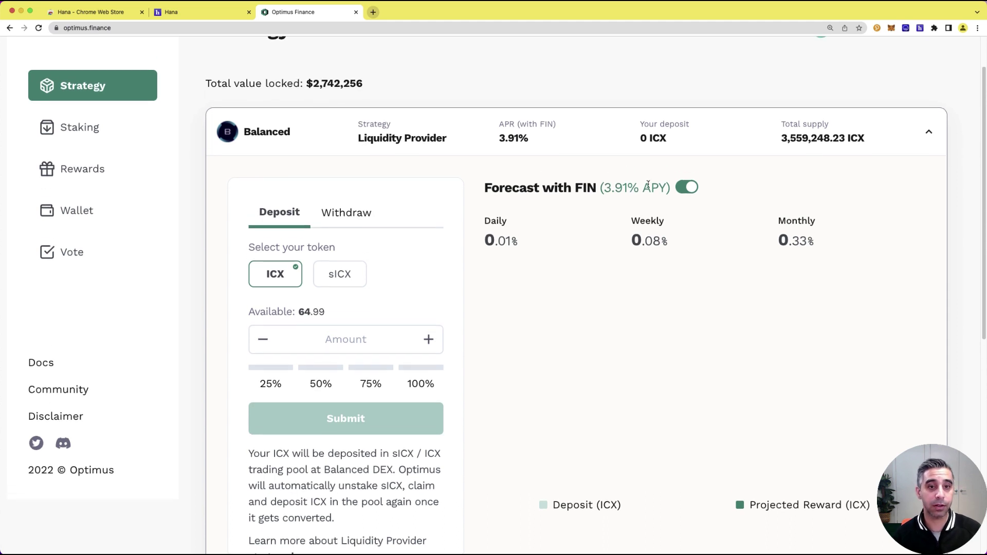
{"action": "left_click", "coordinate": [685, 188]}
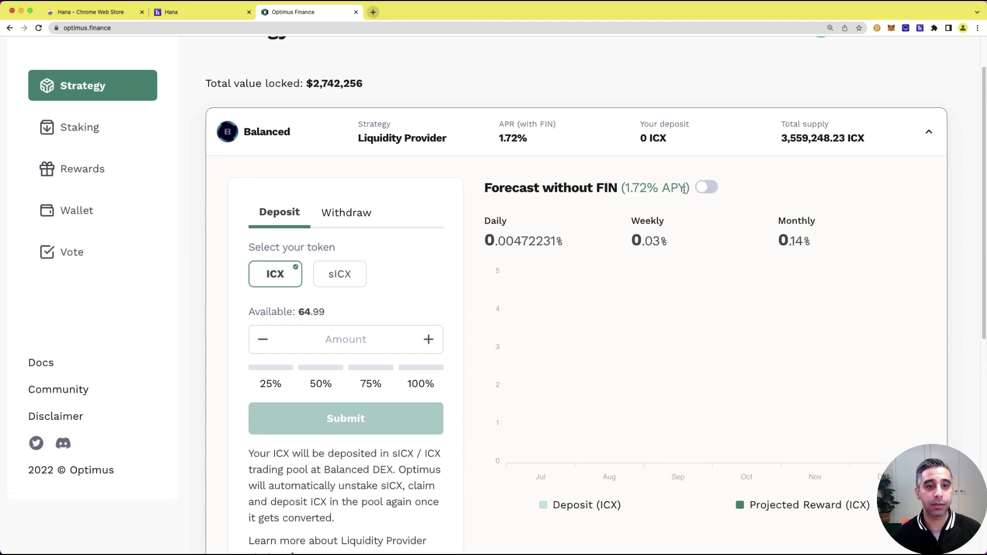
{"action": "left_click", "coordinate": [714, 189]}
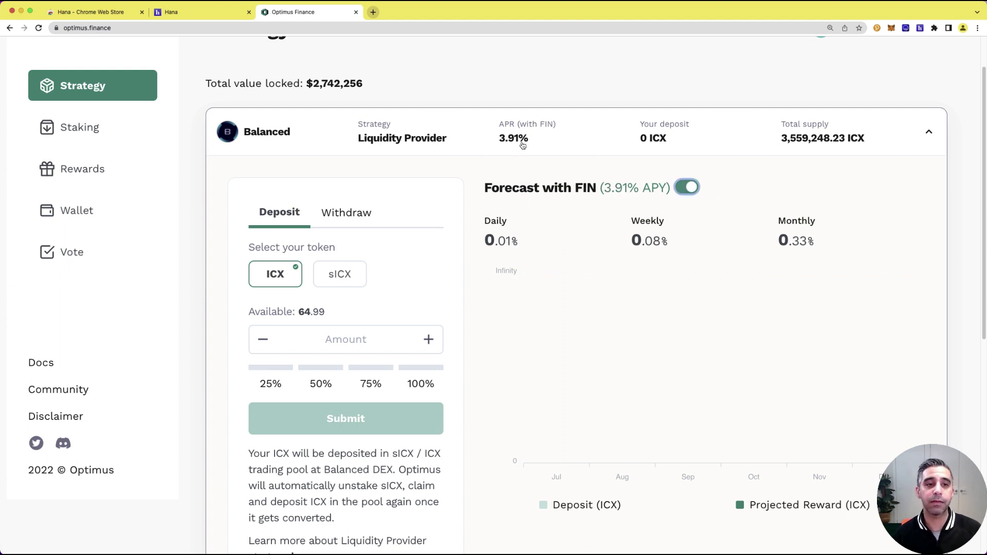
{"action": "left_click", "coordinate": [932, 139]}
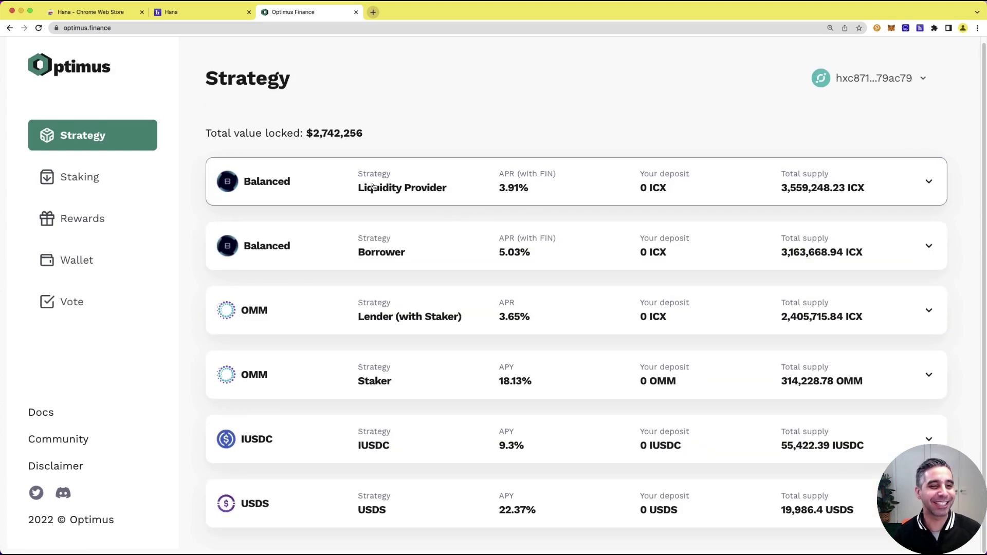
{"action": "left_click", "coordinate": [429, 263]}
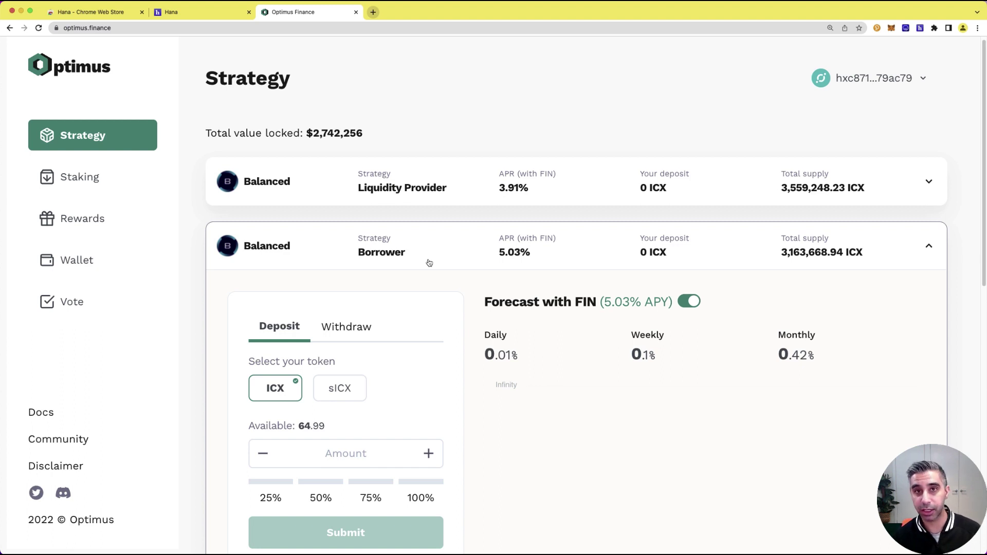
{"action": "left_click", "coordinate": [463, 257]}
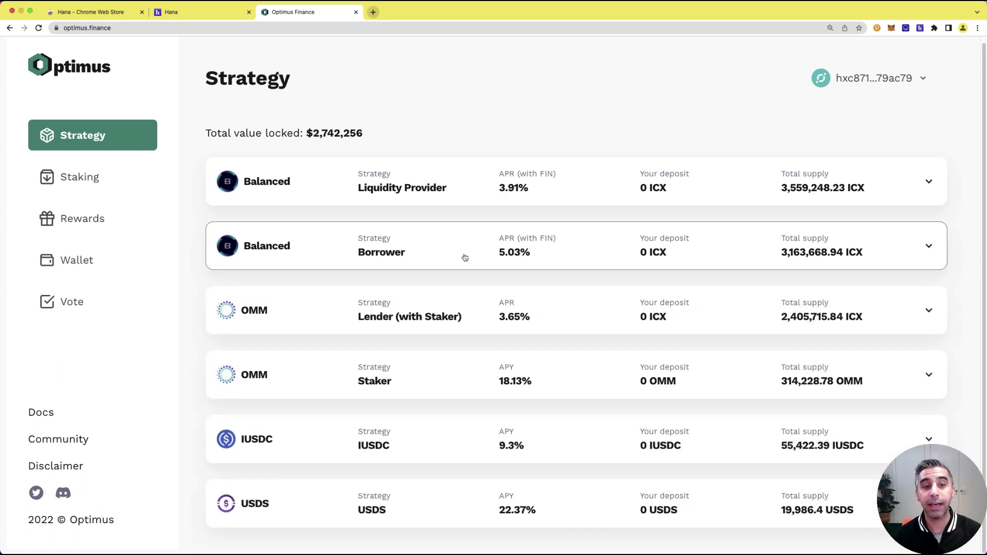
{"action": "left_click", "coordinate": [386, 318]}
Step: Scroll through the OMM Lender (with Staker) ICX deposit panel and its daily, weekly and monthly forecast
{"action": "scroll", "coordinate": [396, 315], "scroll_direction": "down", "scroll_amount": 3}
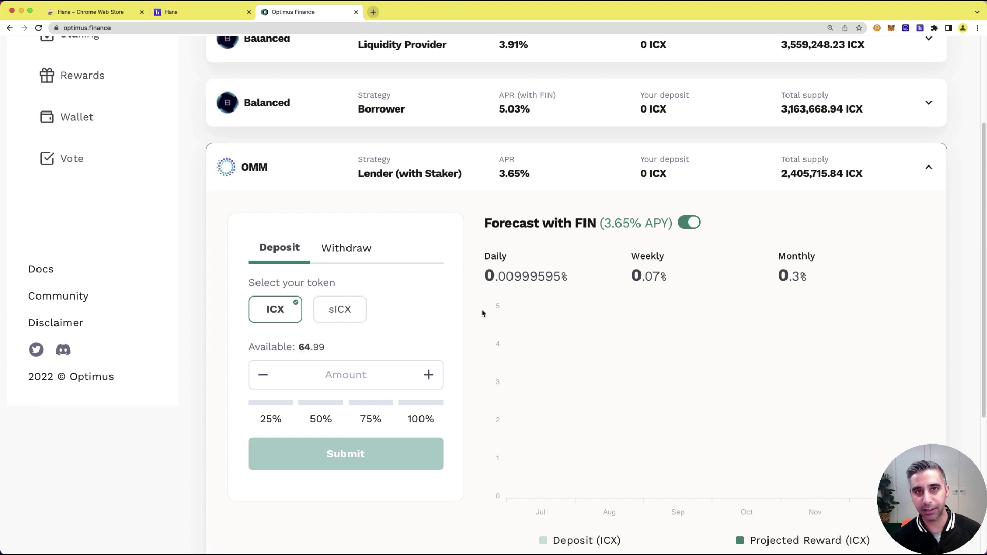
{"action": "scroll", "coordinate": [445, 297], "scroll_direction": "up", "scroll_amount": 2}
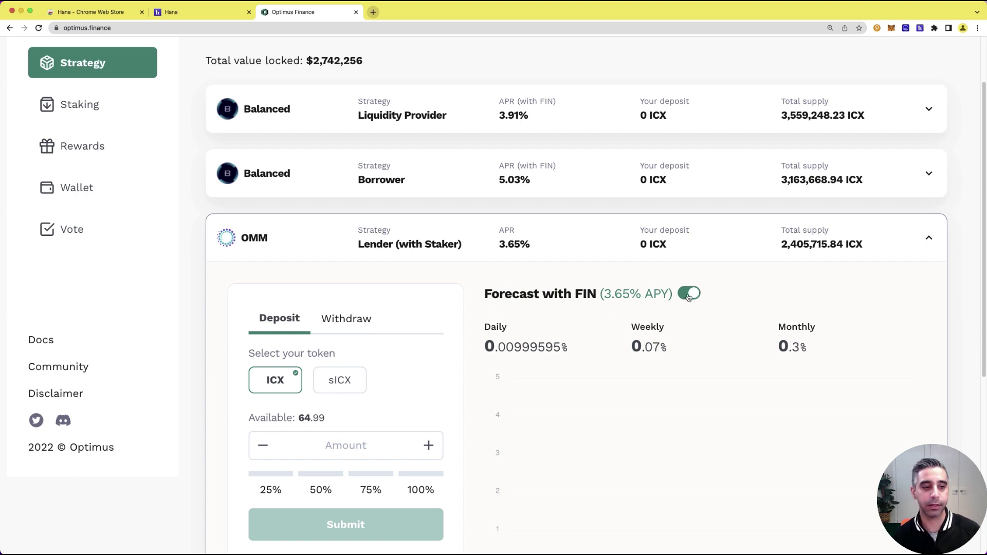
{"action": "scroll", "coordinate": [428, 353], "scroll_direction": "down", "scroll_amount": 3}
Step: Deposit 25 ICX into OMM Lender (with Staker), confirming it and approving in the wallet
{"action": "left_click", "coordinate": [330, 350]}
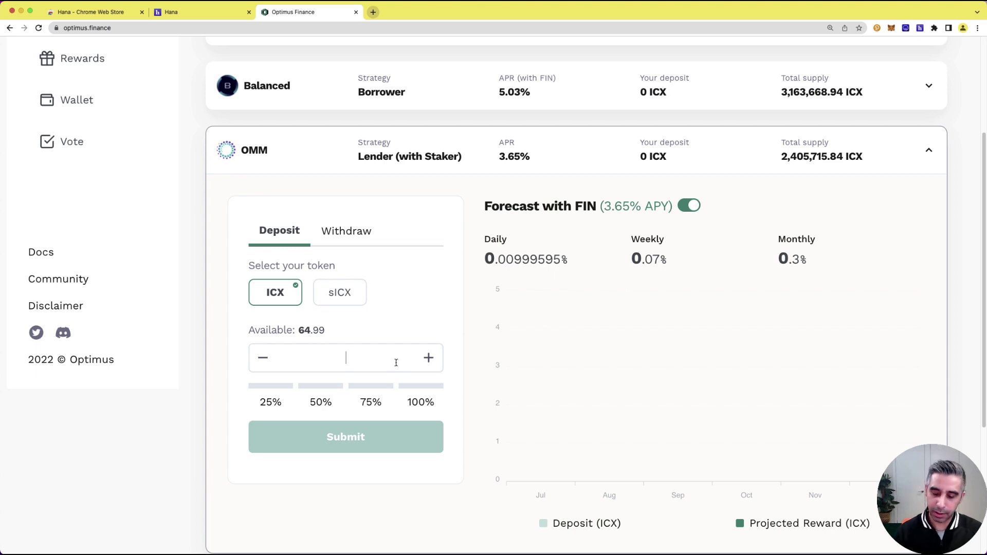
{"action": "type", "text": "25"}
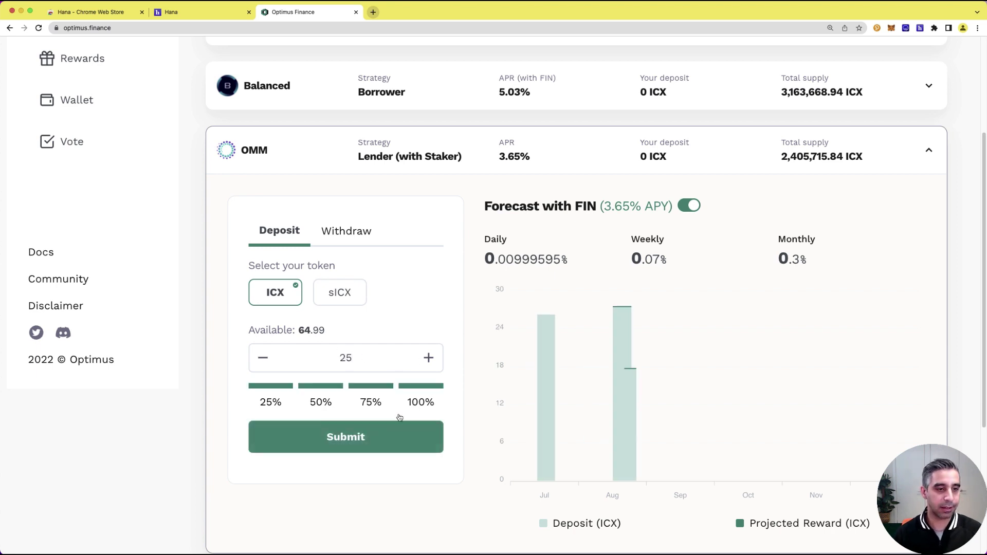
{"action": "left_click", "coordinate": [393, 436]}
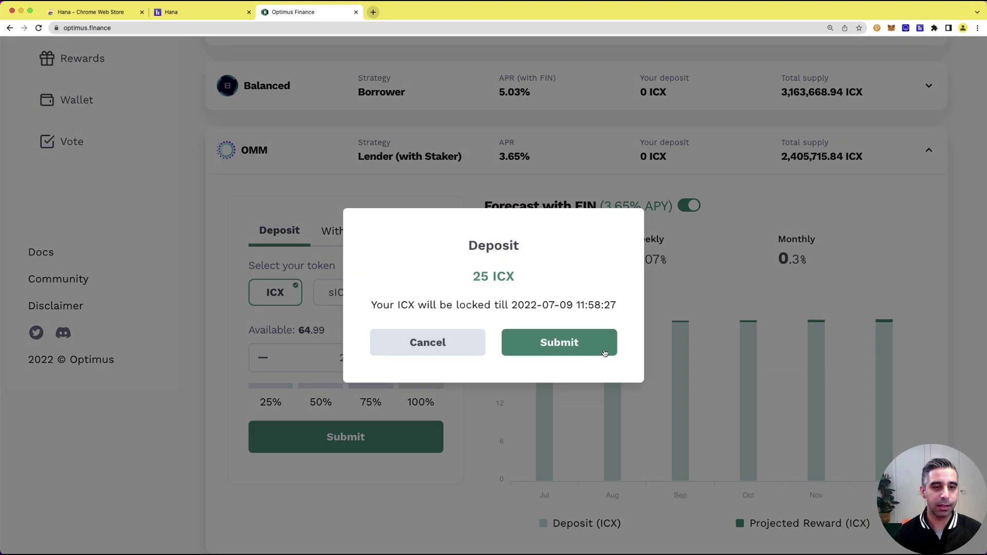
{"action": "left_click", "coordinate": [581, 353]}
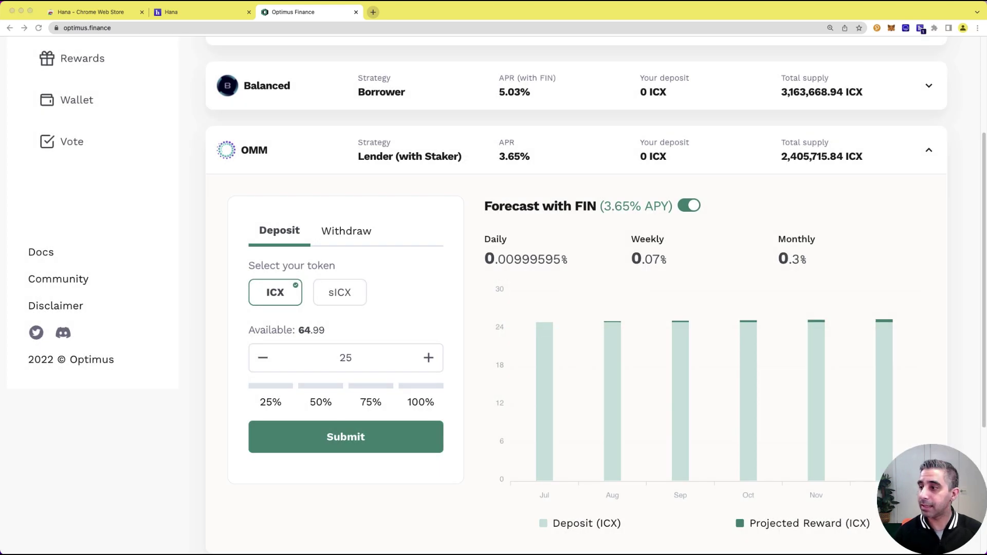
{"action": "left_click", "coordinate": [319, 438]}
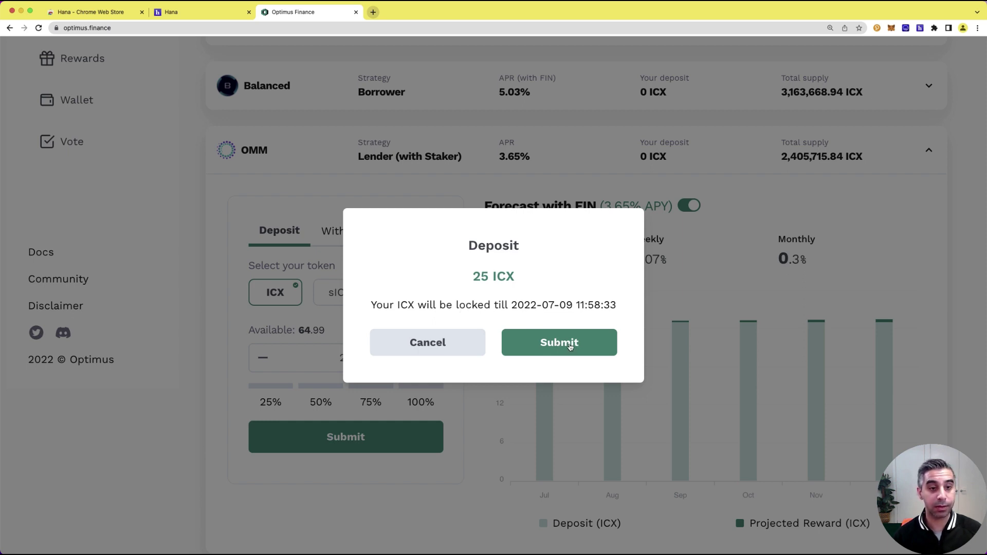
{"action": "left_click", "coordinate": [569, 347]}
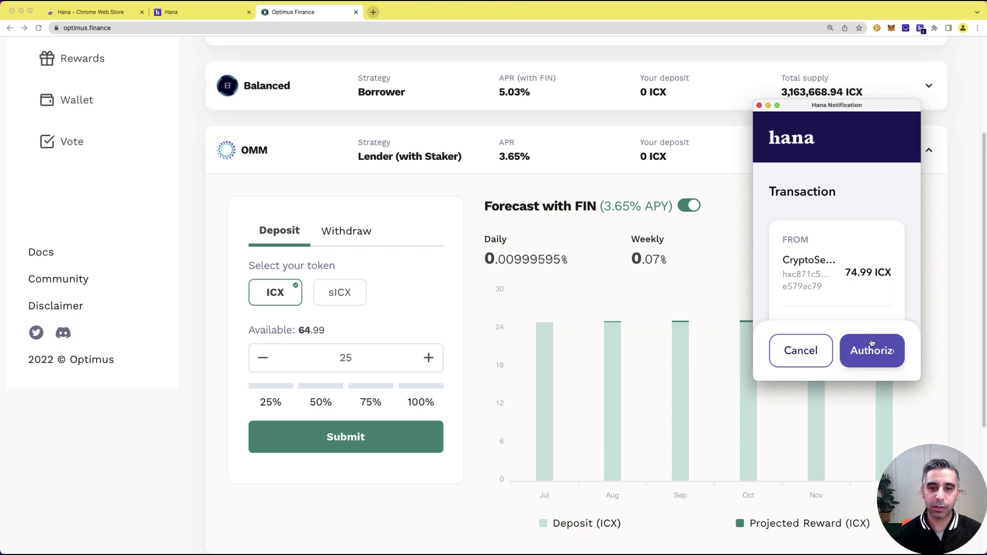
{"action": "left_click", "coordinate": [873, 349]}
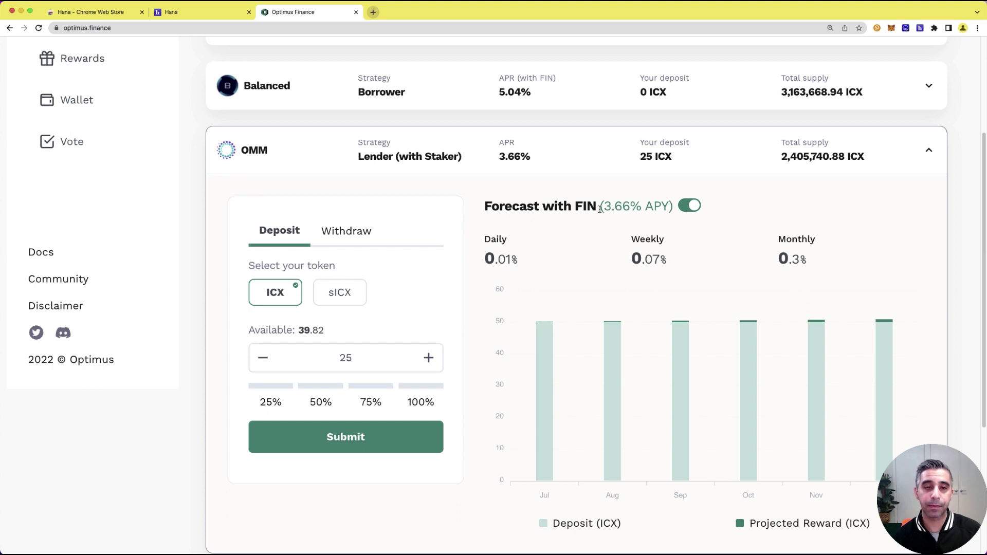
Step: Check the Strategy page after the deposit, then go to the Rewards page
{"action": "scroll", "coordinate": [611, 216], "scroll_direction": "down", "scroll_amount": 1}
{"action": "scroll", "coordinate": [627, 224], "scroll_direction": "up", "scroll_amount": 3}
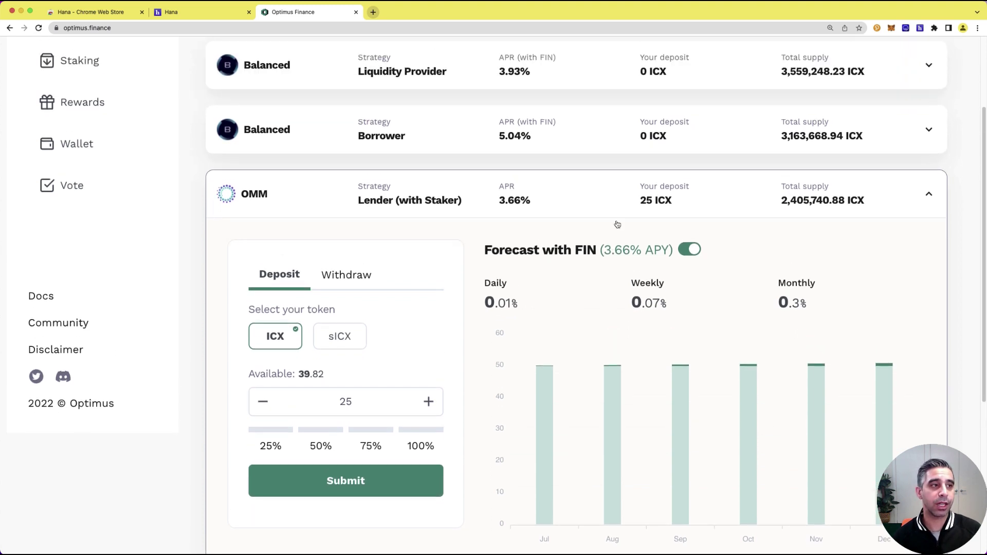
{"action": "left_click", "coordinate": [113, 137]}
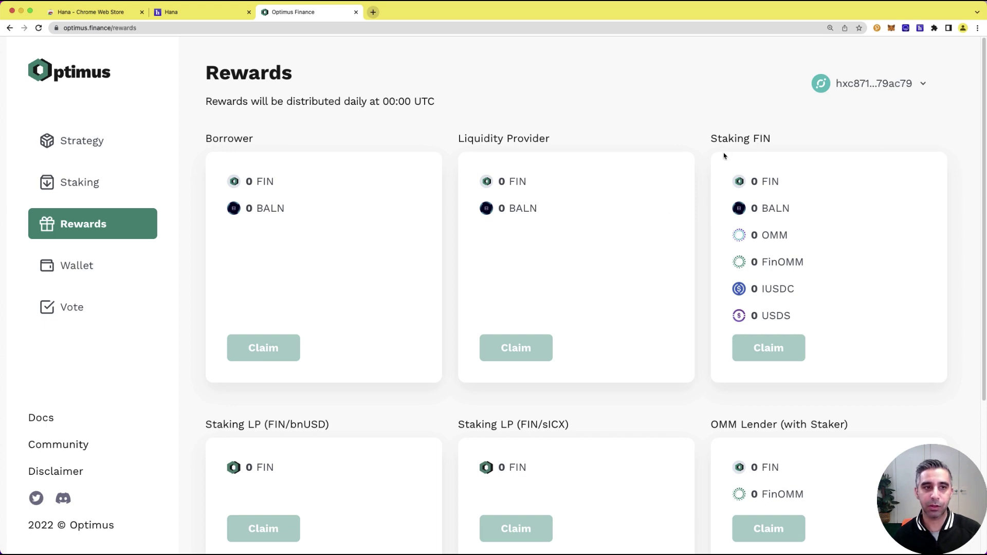
Step: Pass through Staking back to Strategy and expand OMM Lender (with Staker), showing 39.82 ICX available
{"action": "scroll", "coordinate": [622, 228], "scroll_direction": "down", "scroll_amount": 3}
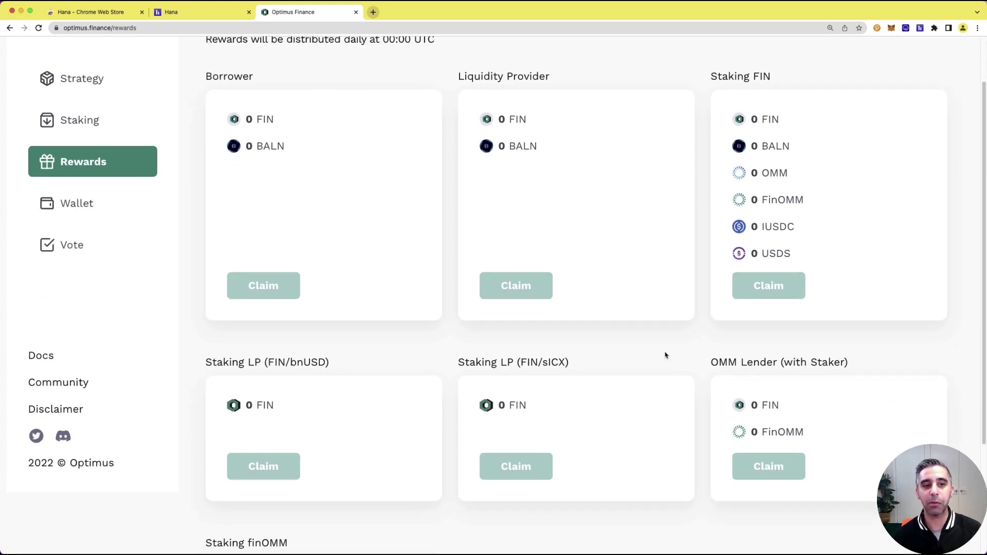
{"action": "scroll", "coordinate": [706, 363], "scroll_direction": "down", "scroll_amount": 2}
{"action": "scroll", "coordinate": [701, 353], "scroll_direction": "up", "scroll_amount": 3}
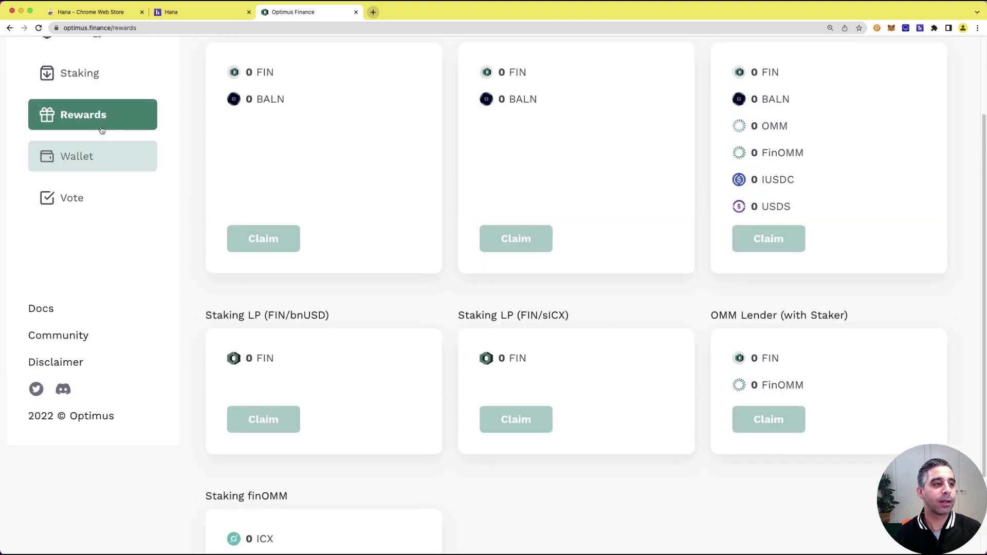
{"action": "left_click", "coordinate": [81, 90]}
{"action": "left_click", "coordinate": [83, 141]}
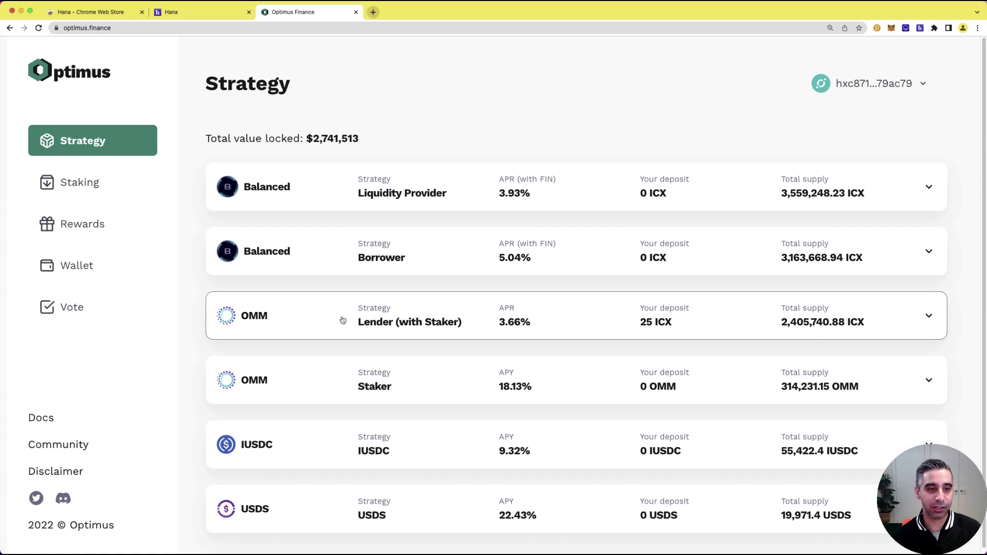
{"action": "left_click", "coordinate": [921, 318]}
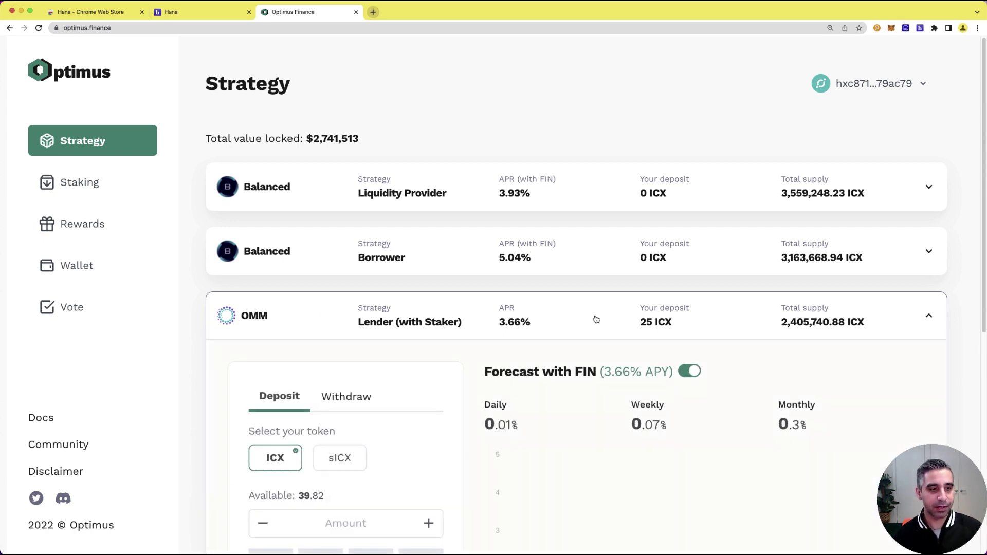
Step: Review the zero-balance claim cards on the Rewards page
{"action": "scroll", "coordinate": [595, 320], "scroll_direction": "down", "scroll_amount": 3}
{"action": "left_click", "coordinate": [103, 149]}
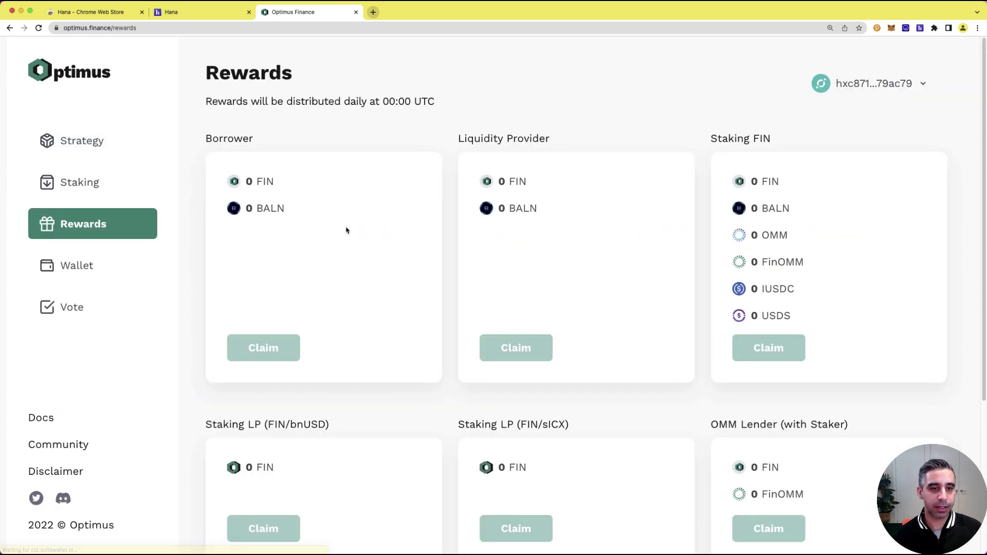
{"action": "scroll", "coordinate": [460, 273], "scroll_direction": "down", "scroll_amount": 5}
{"action": "scroll", "coordinate": [459, 269], "scroll_direction": "up", "scroll_amount": 2}
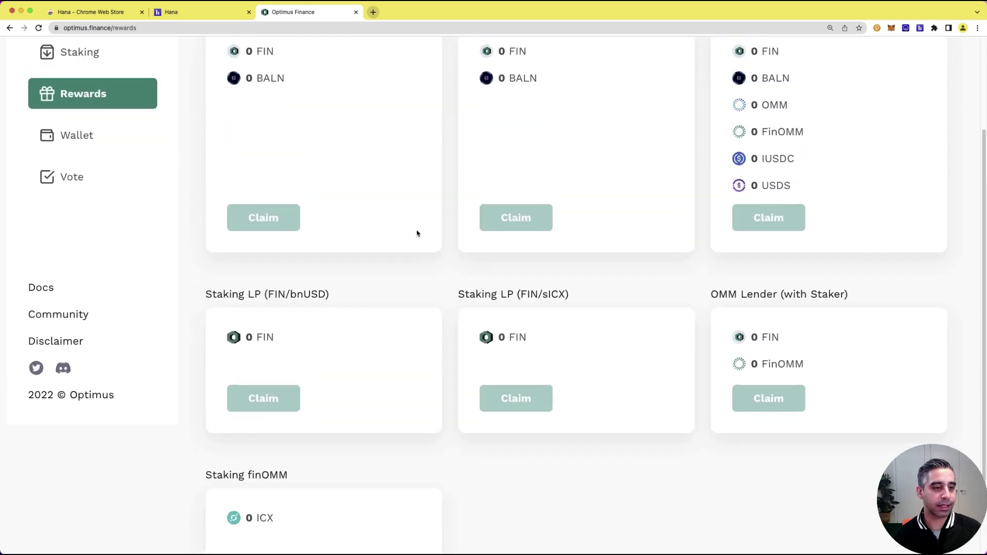
{"action": "scroll", "coordinate": [412, 229], "scroll_direction": "down", "scroll_amount": 2}
{"action": "scroll", "coordinate": [399, 220], "scroll_direction": "up", "scroll_amount": 5}
Step: Inspect the finOMM staking pool details, then return to the Strategy list
{"action": "left_click", "coordinate": [95, 150]}
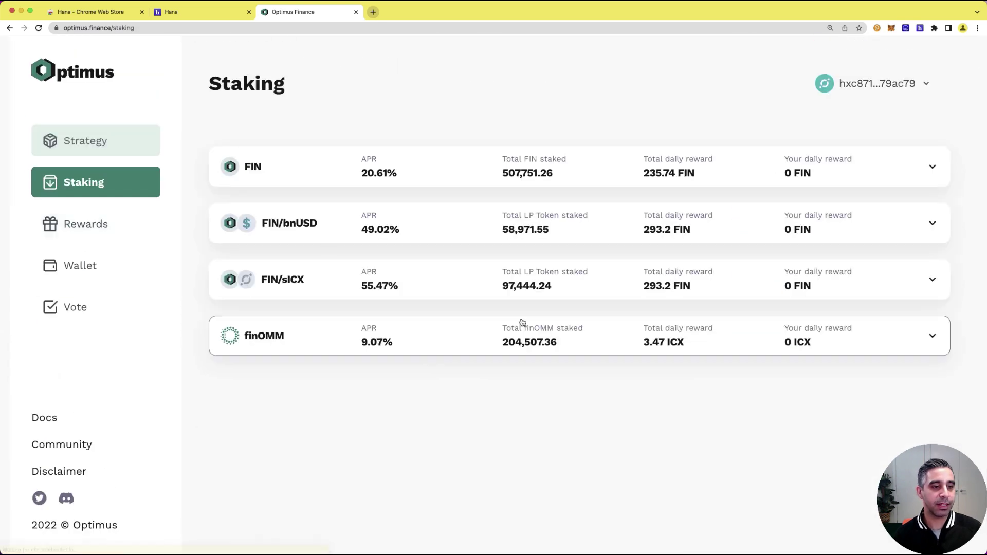
{"action": "left_click", "coordinate": [456, 342]}
{"action": "scroll", "coordinate": [363, 421], "scroll_direction": "down", "scroll_amount": 3}
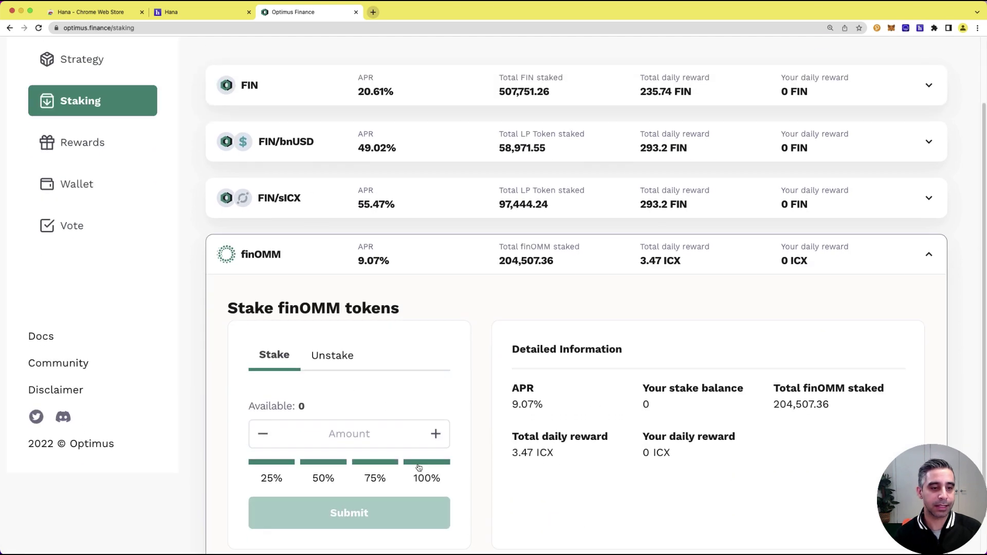
{"action": "scroll", "coordinate": [87, 140], "scroll_direction": "up", "scroll_amount": 3}
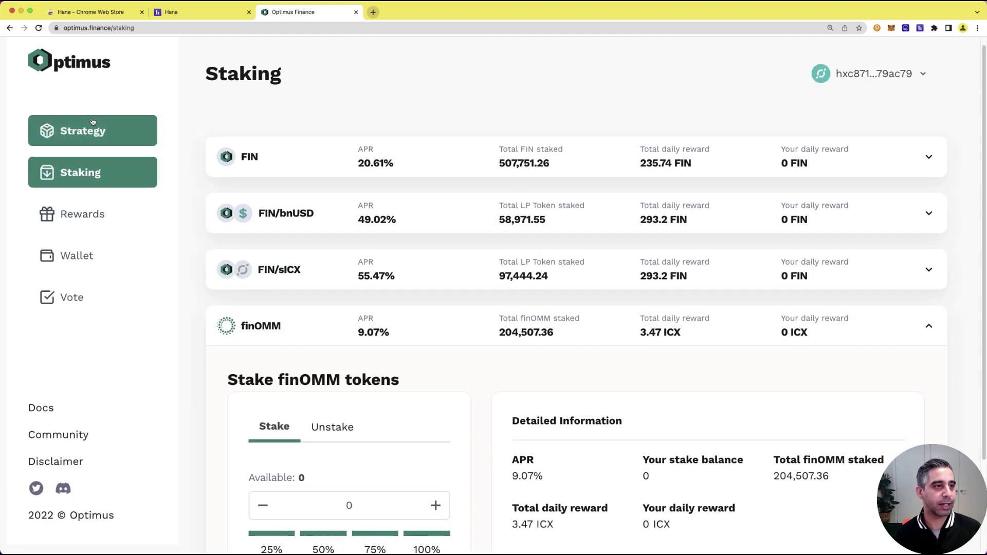
{"action": "left_click", "coordinate": [91, 128]}
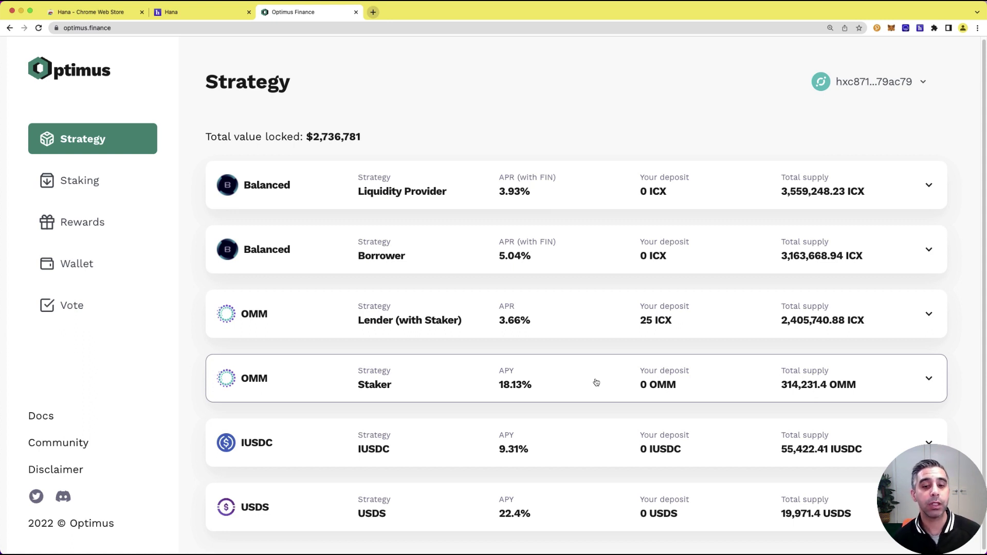
Step: Expand the OMM Staker strategy to reach its deposit form with 250 OMM available
{"action": "left_click", "coordinate": [596, 383]}
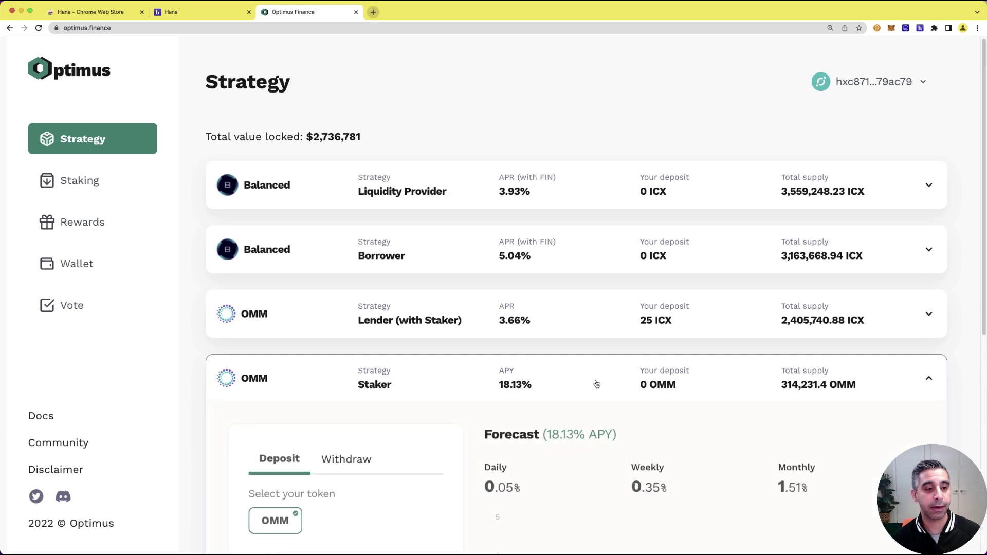
{"action": "scroll", "coordinate": [592, 381], "scroll_direction": "down", "scroll_amount": 5}
{"action": "scroll", "coordinate": [582, 326], "scroll_direction": "up", "scroll_amount": 2}
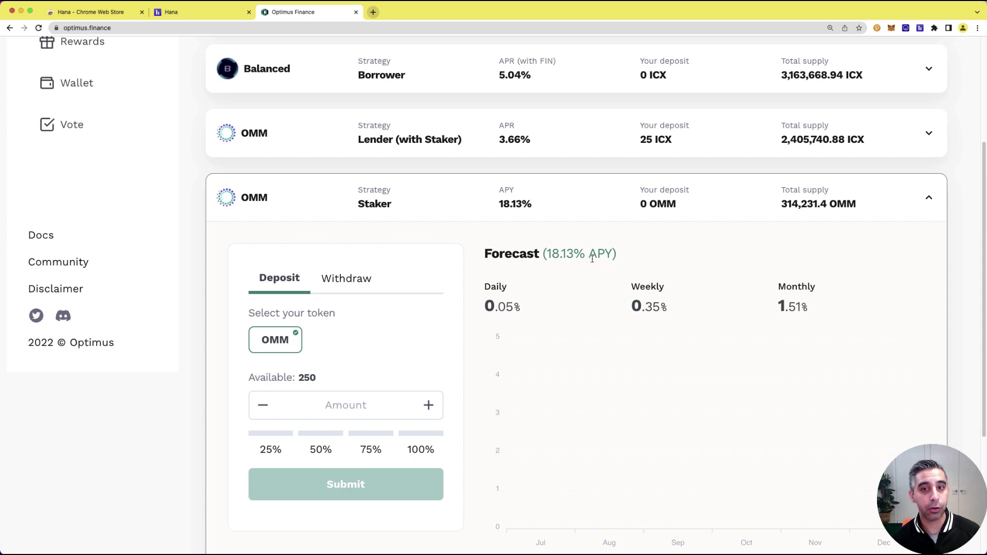
{"action": "left_click", "coordinate": [899, 202]}
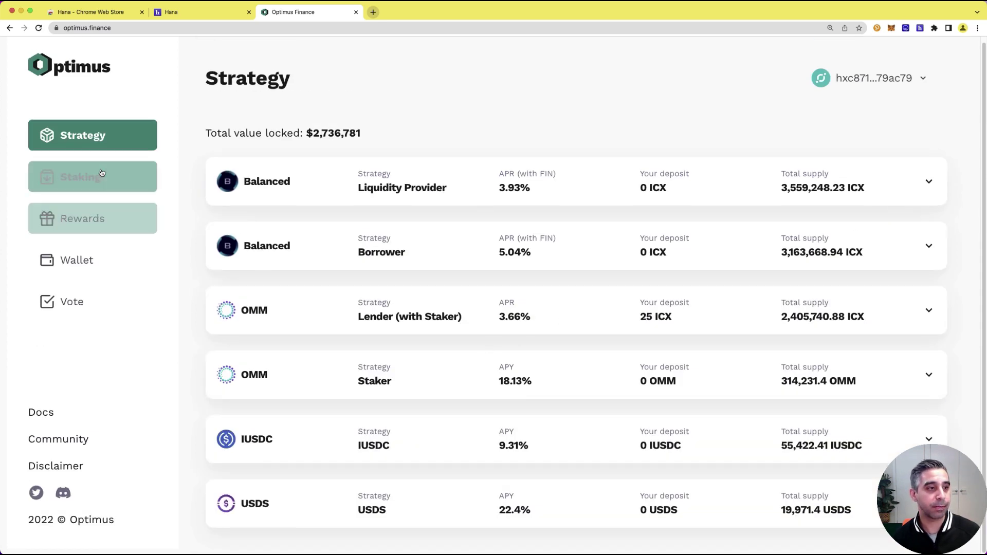
{"action": "left_click", "coordinate": [82, 178]}
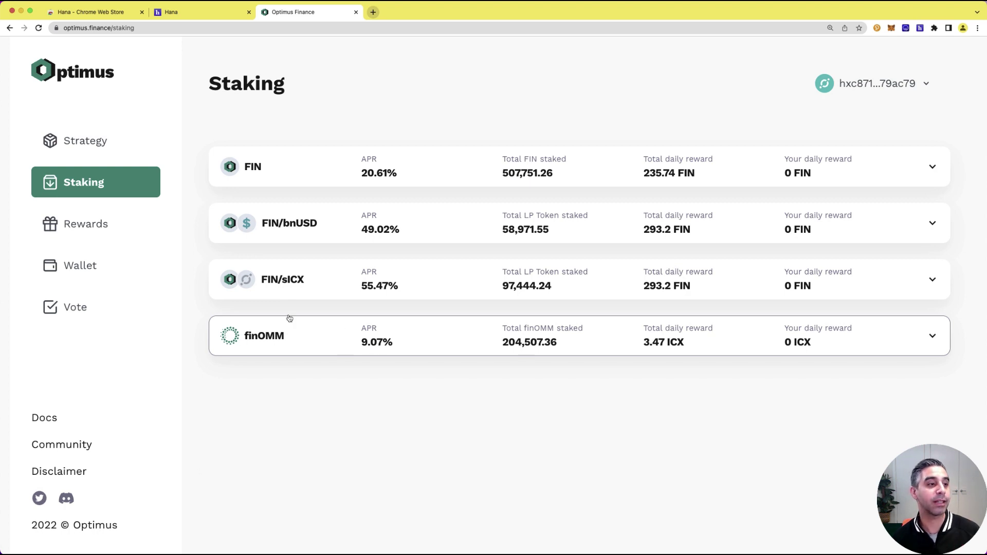
{"action": "left_click", "coordinate": [113, 154]}
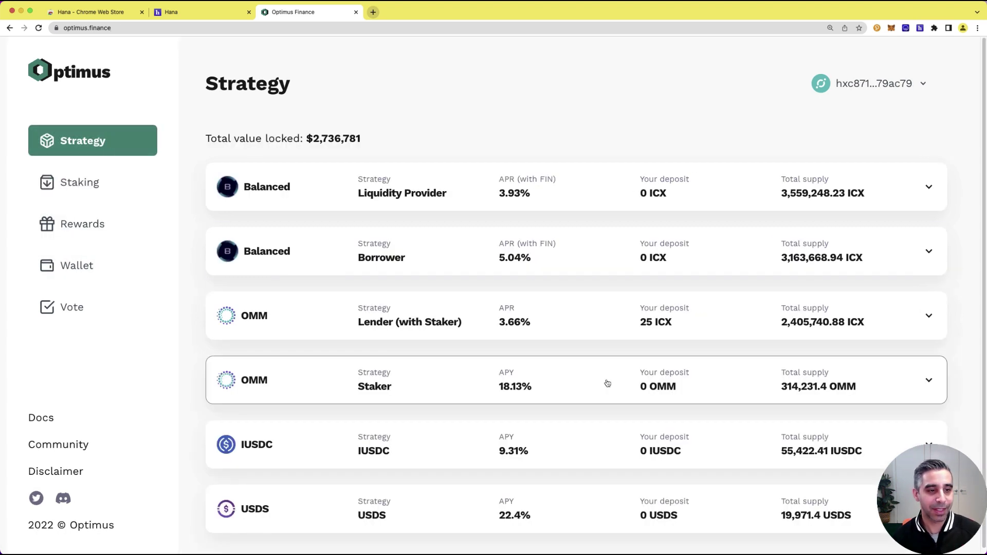
{"action": "left_click", "coordinate": [522, 380]}
{"action": "scroll", "coordinate": [522, 379], "scroll_direction": "down", "scroll_amount": 4}
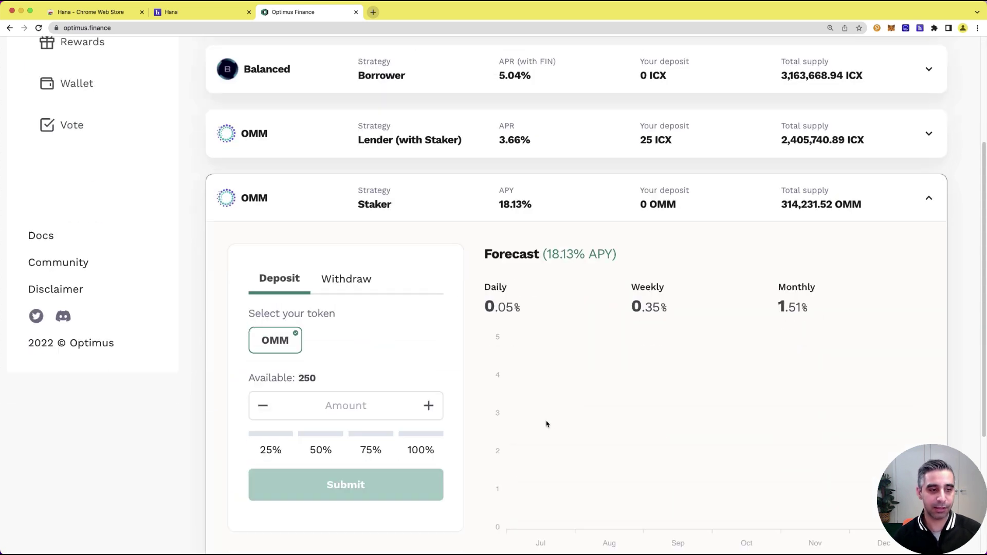
Step: Deposit the full 250 OMM into OMM Staker and authorize it in the Hana wallet
{"action": "left_click", "coordinate": [427, 437]}
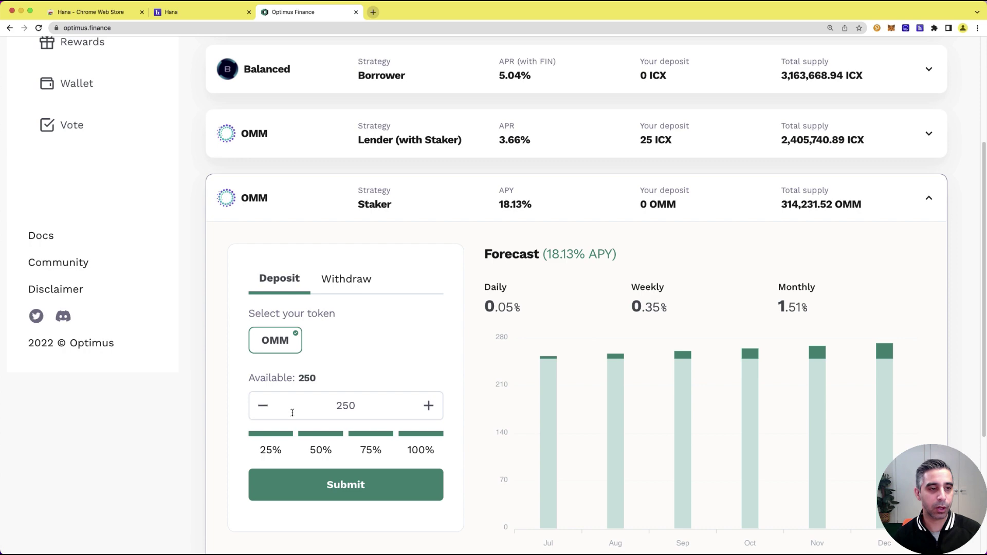
{"action": "left_click", "coordinate": [339, 494]}
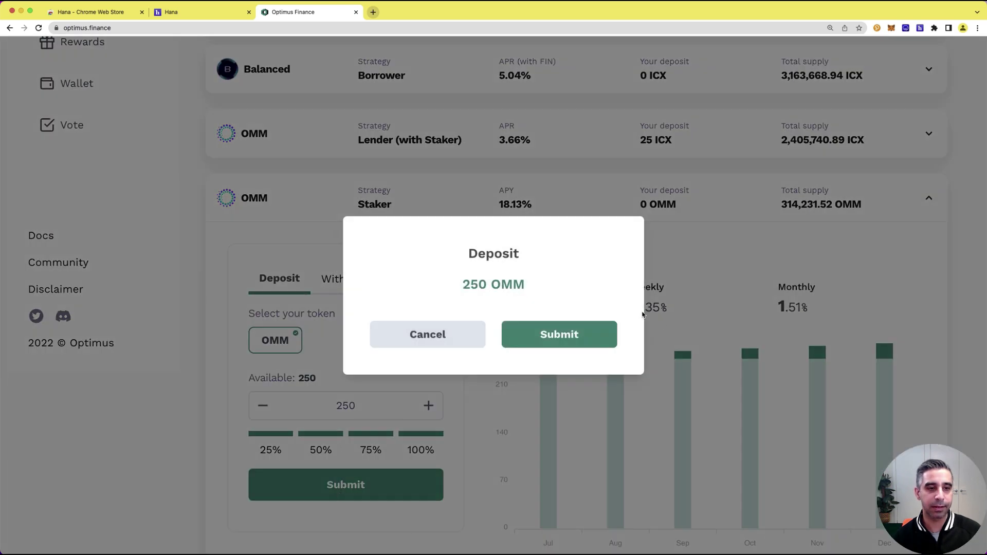
{"action": "left_click", "coordinate": [560, 335]}
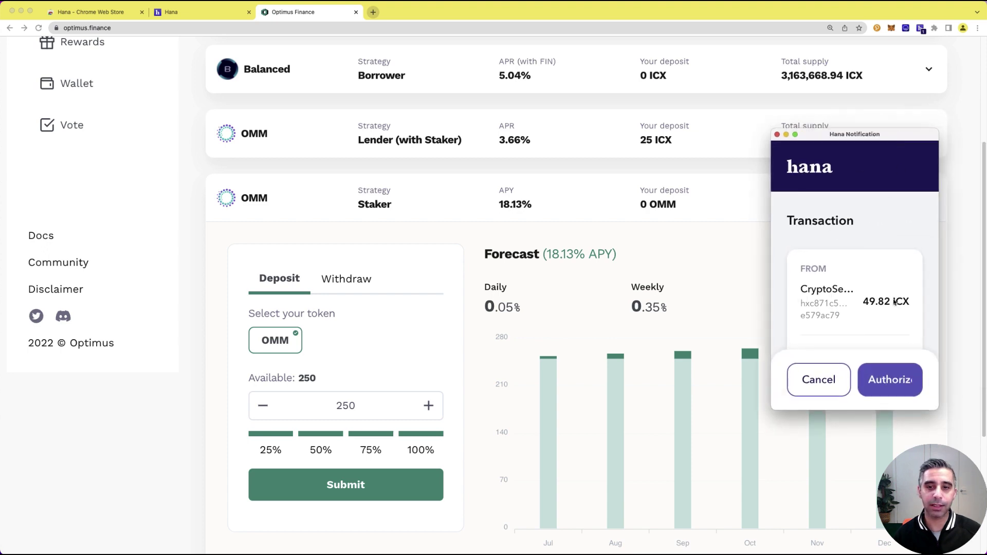
{"action": "left_click", "coordinate": [906, 381]}
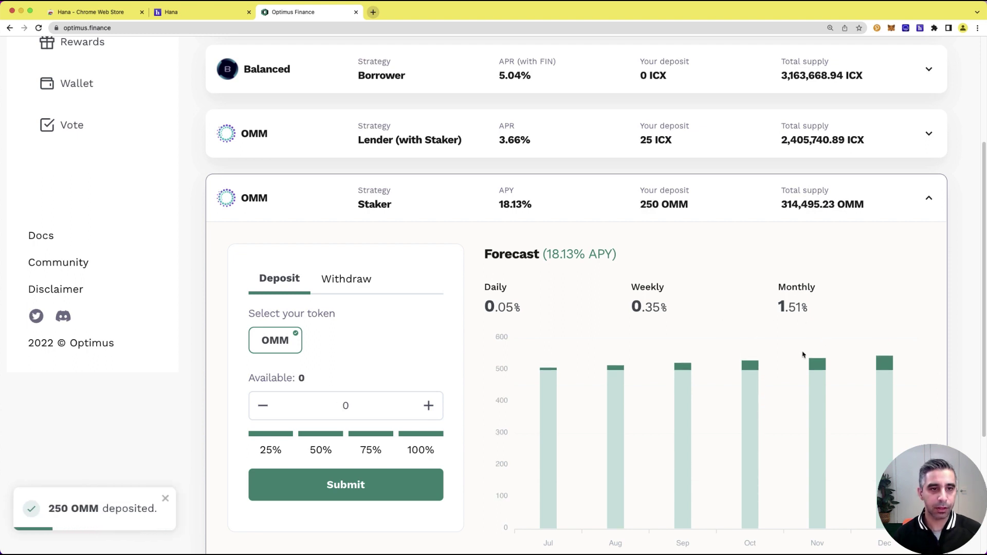
Step: Collapse the OMM Staker row and go to the Staking page
{"action": "scroll", "coordinate": [666, 293], "scroll_direction": "down", "scroll_amount": 1}
{"action": "scroll", "coordinate": [903, 279], "scroll_direction": "down", "scroll_amount": 2}
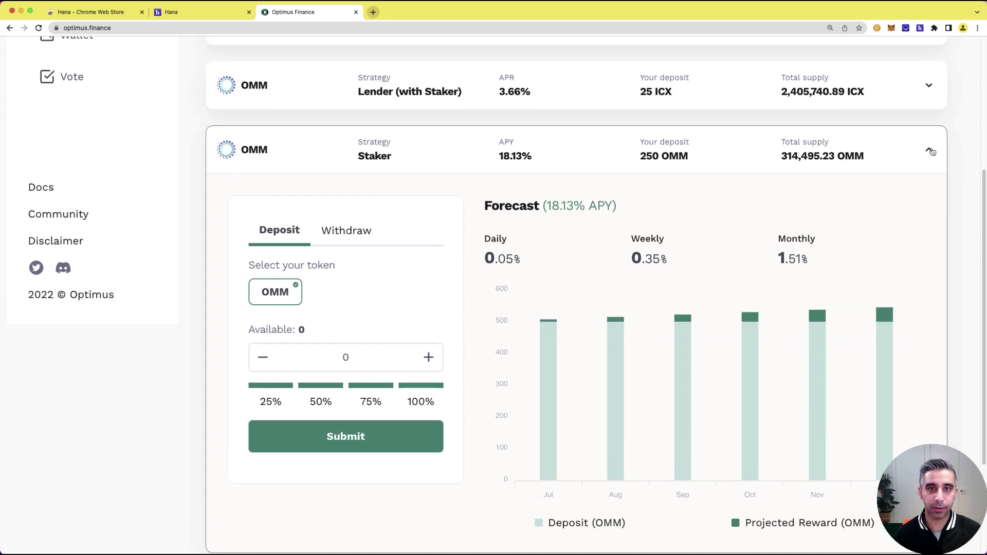
{"action": "left_click", "coordinate": [929, 150]}
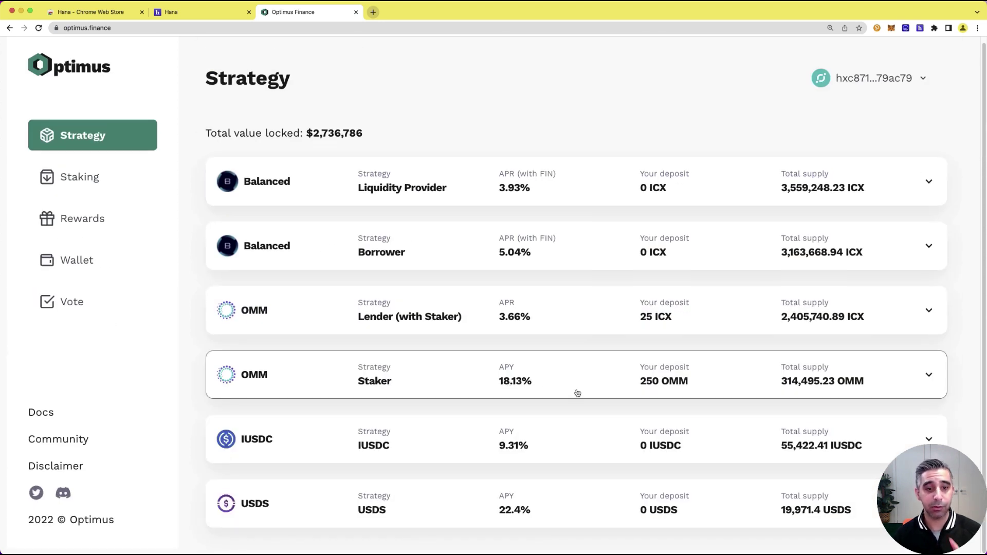
{"action": "left_click", "coordinate": [102, 187]}
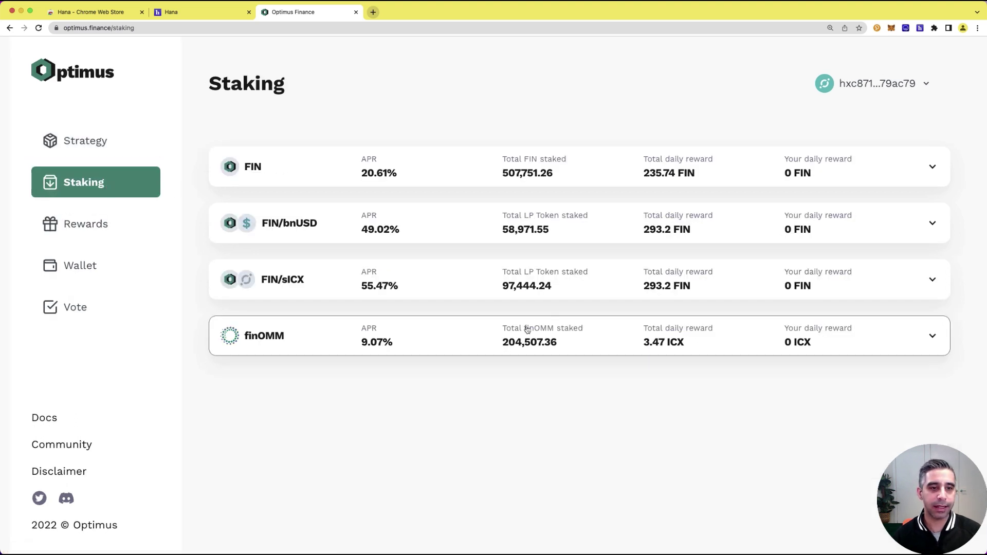
Step: Expand the finOMM pool and fill the stake amount with the full 237.05 finOMM
{"action": "left_click", "coordinate": [461, 342]}
{"action": "scroll", "coordinate": [504, 340], "scroll_direction": "down", "scroll_amount": 2}
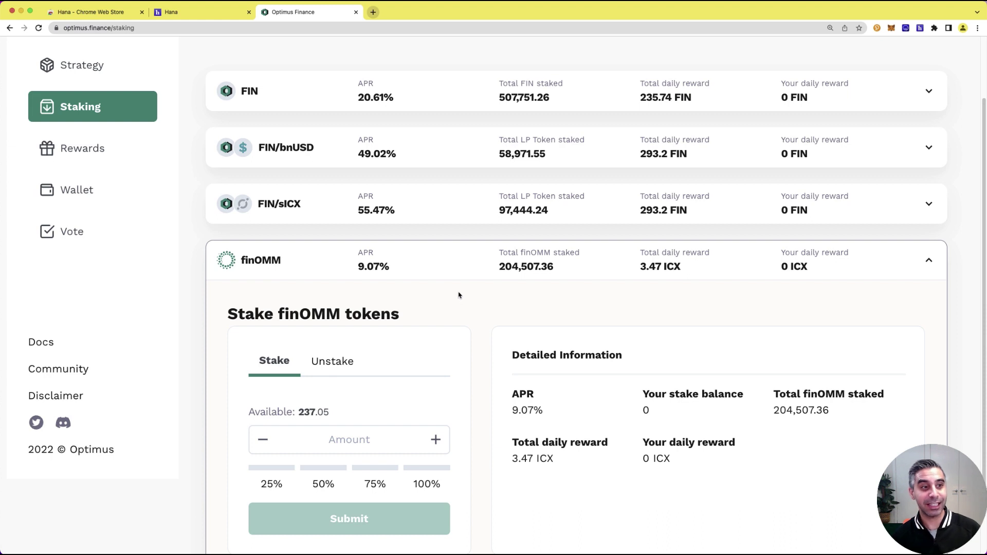
{"action": "scroll", "coordinate": [379, 381], "scroll_direction": "down", "scroll_amount": 1}
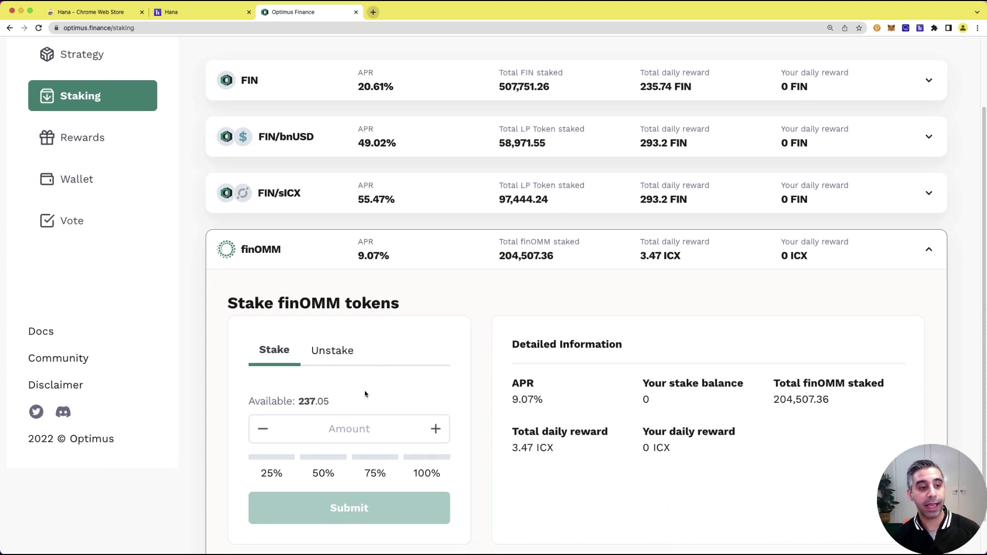
{"action": "left_click", "coordinate": [427, 452]}
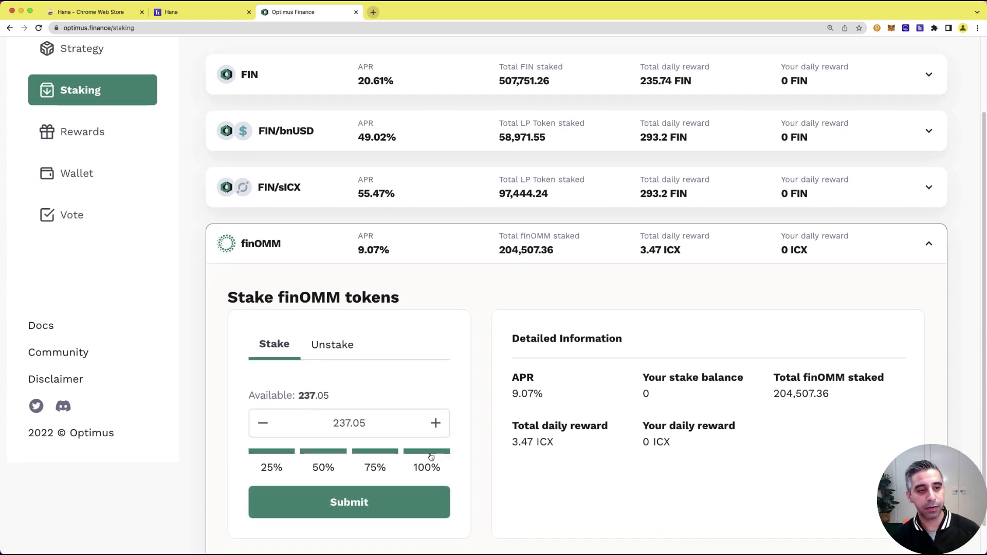
{"action": "scroll", "coordinate": [364, 391], "scroll_direction": "down", "scroll_amount": 2}
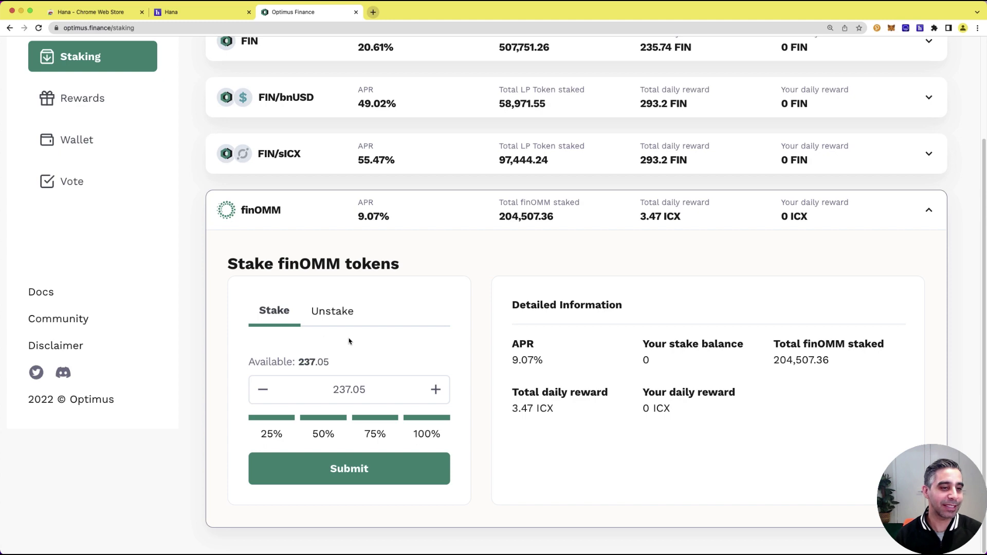
Step: Stake the 237.05 finOMM with Hana approval, then collapse the row and return to Strategy
{"action": "left_click", "coordinate": [355, 472]}
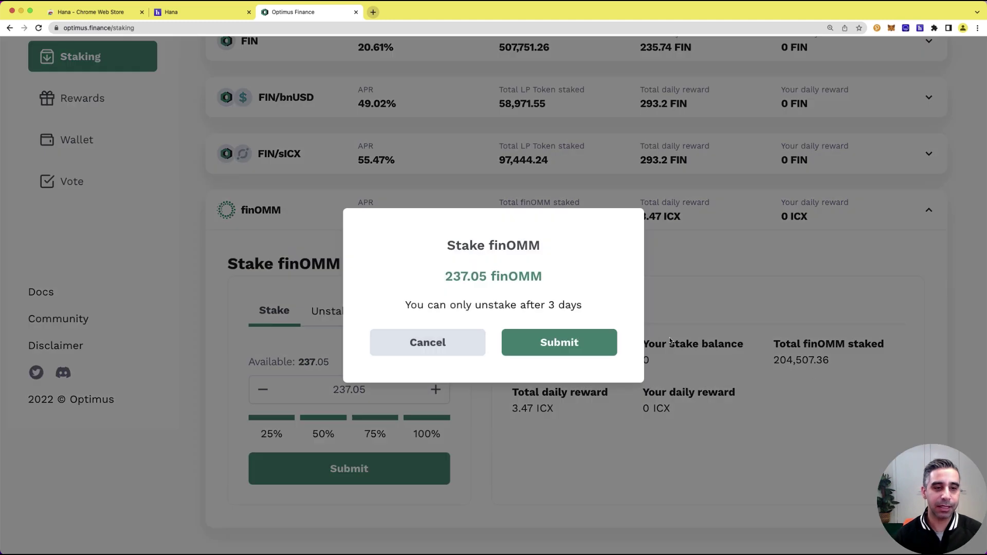
{"action": "left_click", "coordinate": [596, 342]}
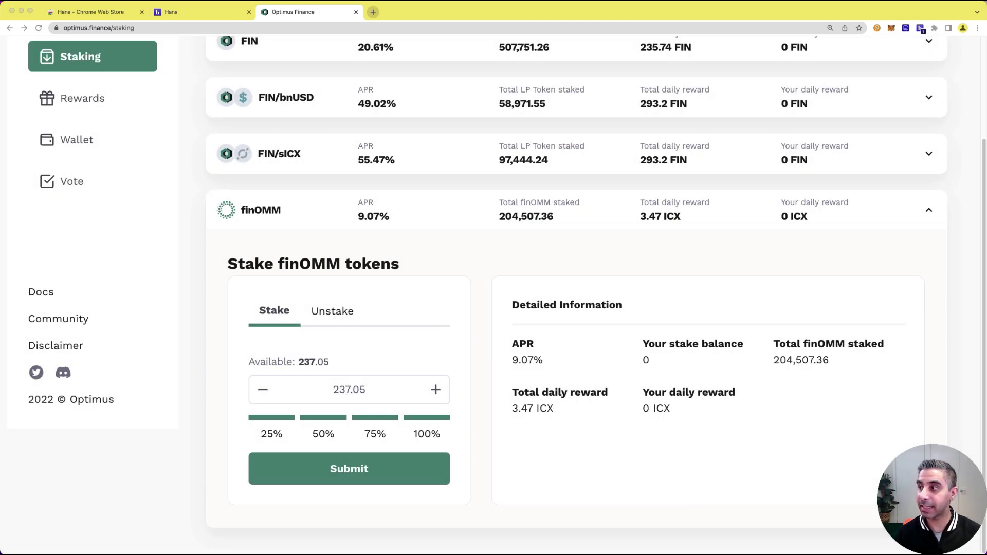
{"action": "left_click", "coordinate": [777, 366]}
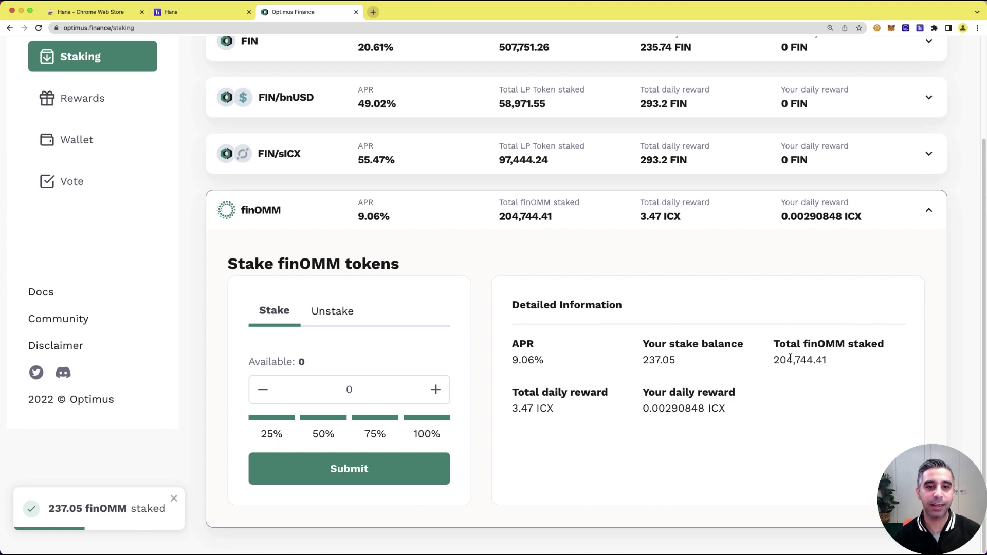
{"action": "left_click", "coordinate": [926, 212]}
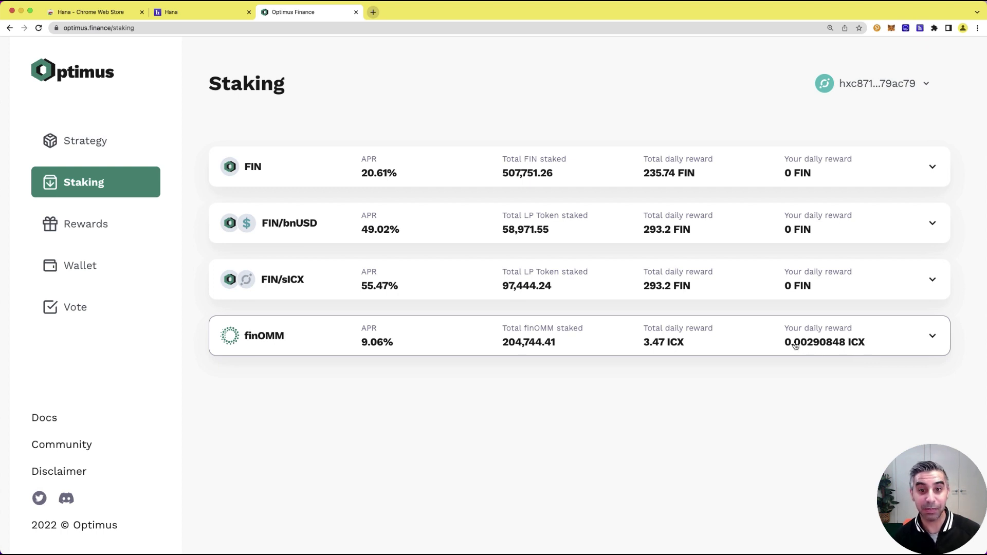
{"action": "left_click", "coordinate": [84, 141]}
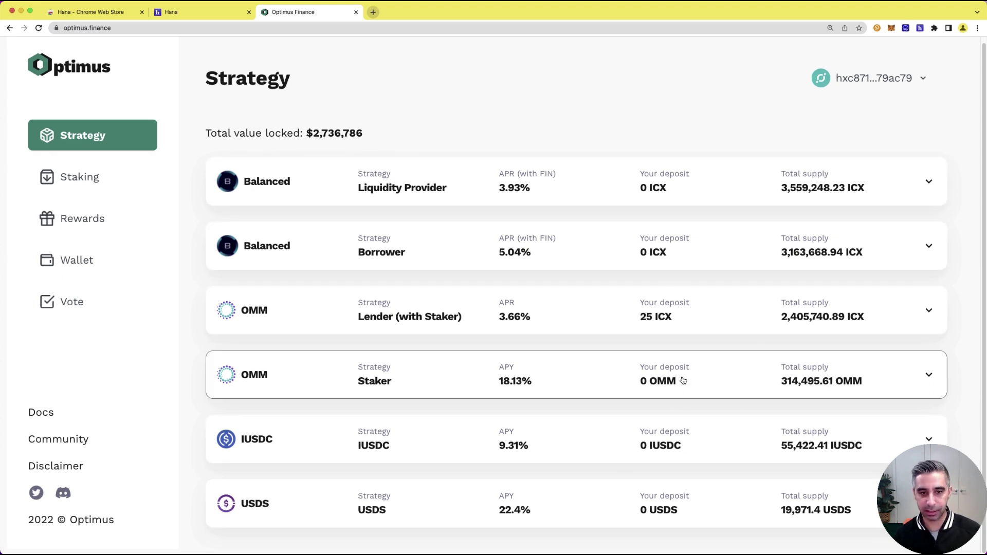
Step: Scroll through the Rewards page's reward cards down to Staking finOMM and back
{"action": "left_click", "coordinate": [98, 226]}
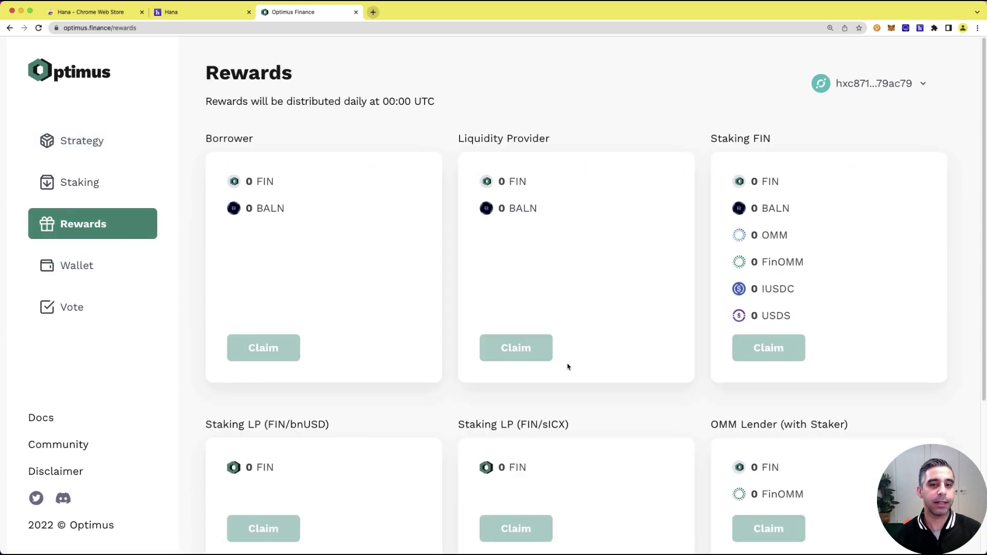
{"action": "scroll", "coordinate": [568, 365], "scroll_direction": "down", "scroll_amount": 3}
{"action": "scroll", "coordinate": [591, 361], "scroll_direction": "down", "scroll_amount": 3}
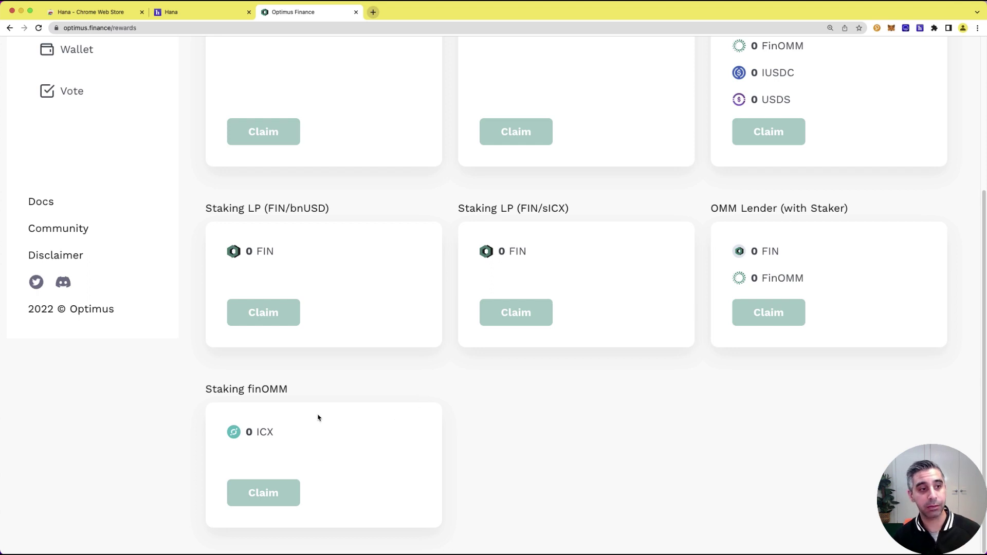
{"action": "scroll", "coordinate": [329, 419], "scroll_direction": "up", "scroll_amount": 4}
{"action": "scroll", "coordinate": [354, 426], "scroll_direction": "down", "scroll_amount": 4}
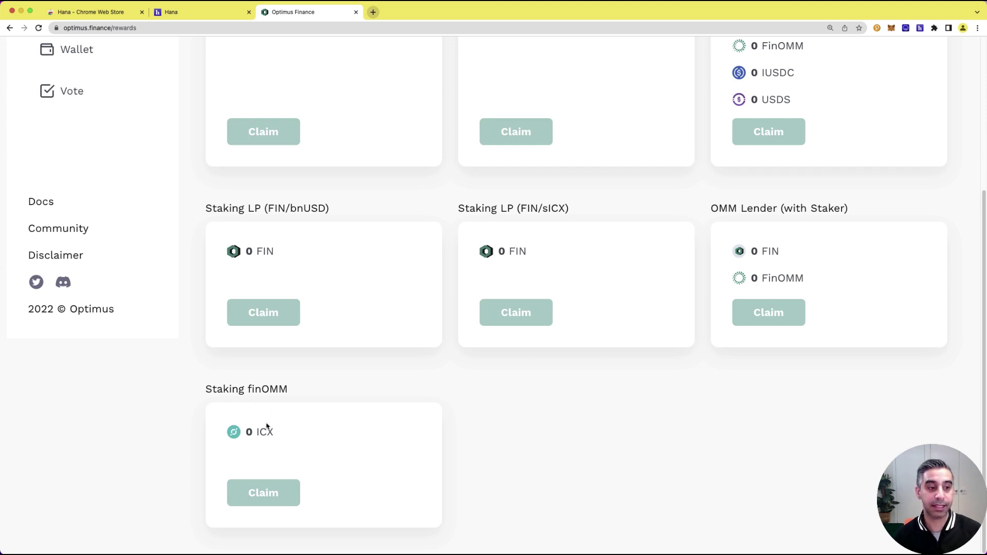
{"action": "scroll", "coordinate": [162, 280], "scroll_direction": "up", "scroll_amount": 2}
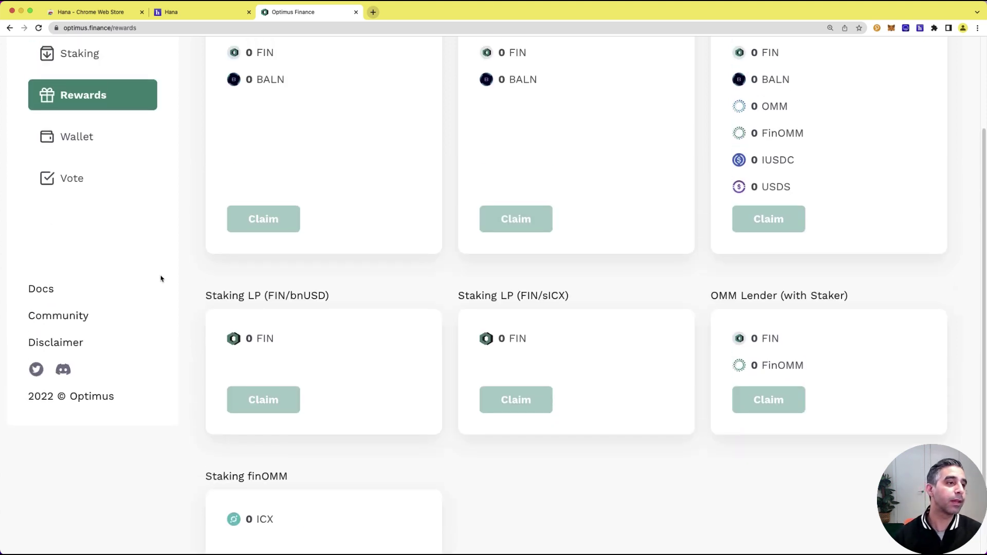
{"action": "scroll", "coordinate": [161, 278], "scroll_direction": "up", "scroll_amount": 2}
Step: Go via Staking to the Strategy page and look over the strategy rows, including OMM Lender's 25 ICX
{"action": "left_click", "coordinate": [101, 126]}
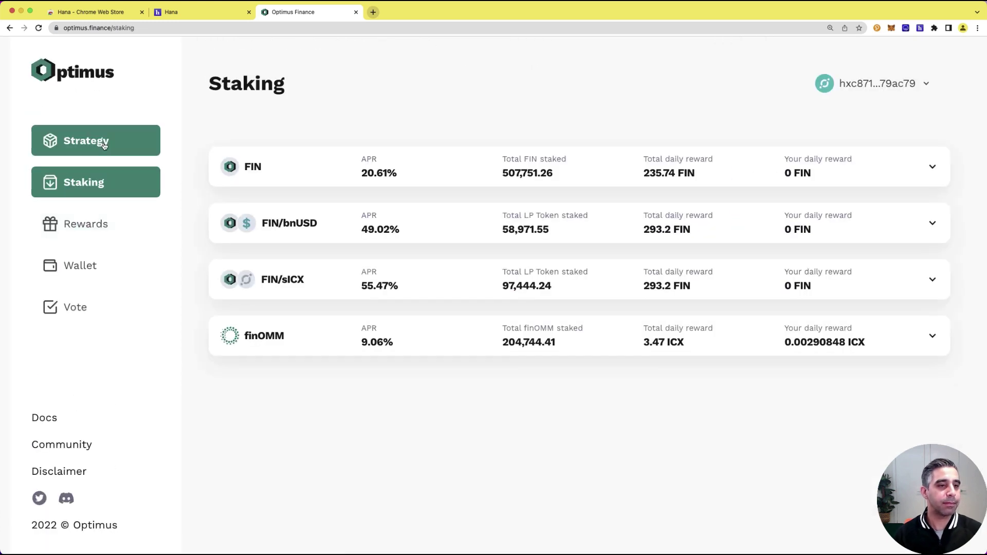
{"action": "left_click", "coordinate": [104, 146]}
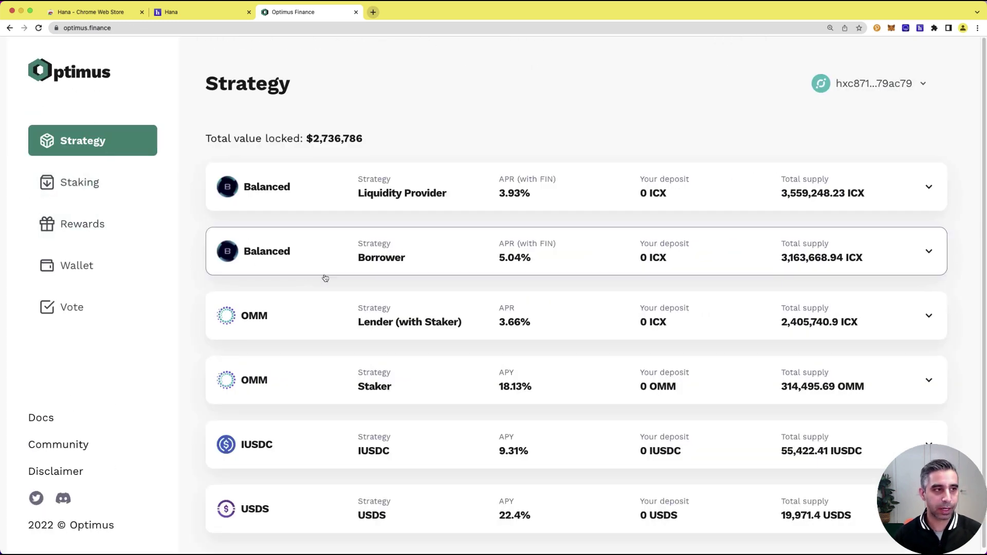
{"action": "scroll", "coordinate": [430, 394], "scroll_direction": "down", "scroll_amount": 1}
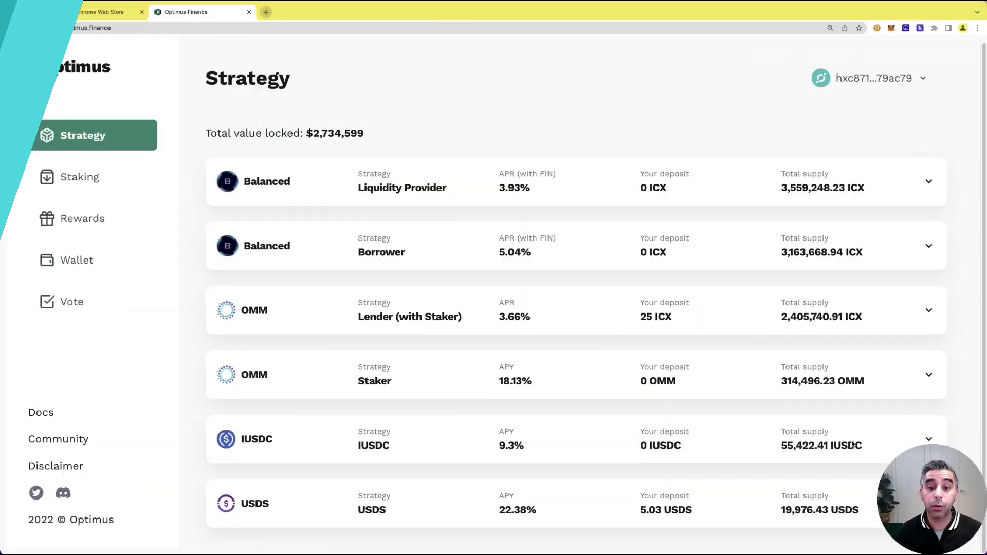
{"action": "left_click", "coordinate": [854, 443]}
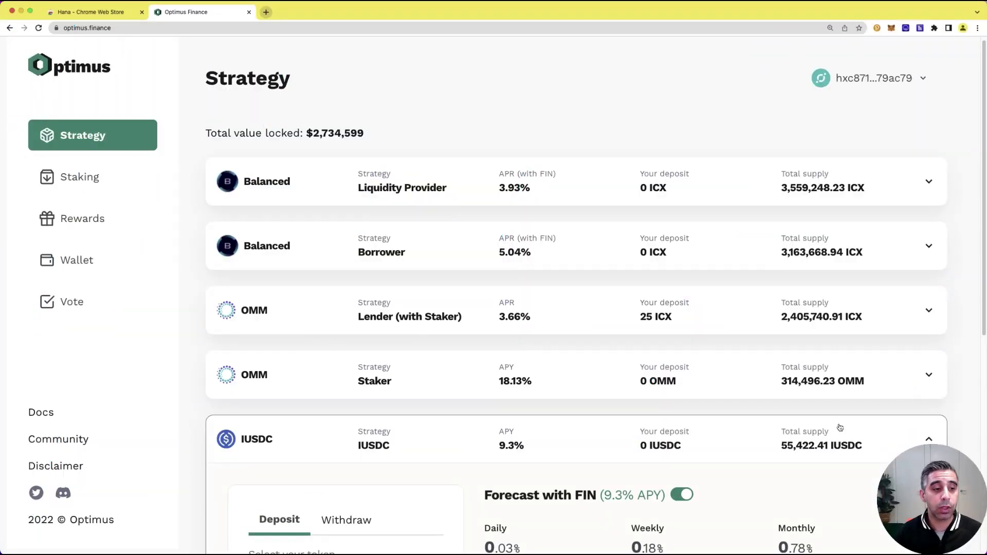
{"action": "scroll", "coordinate": [839, 432], "scroll_direction": "down", "scroll_amount": 4}
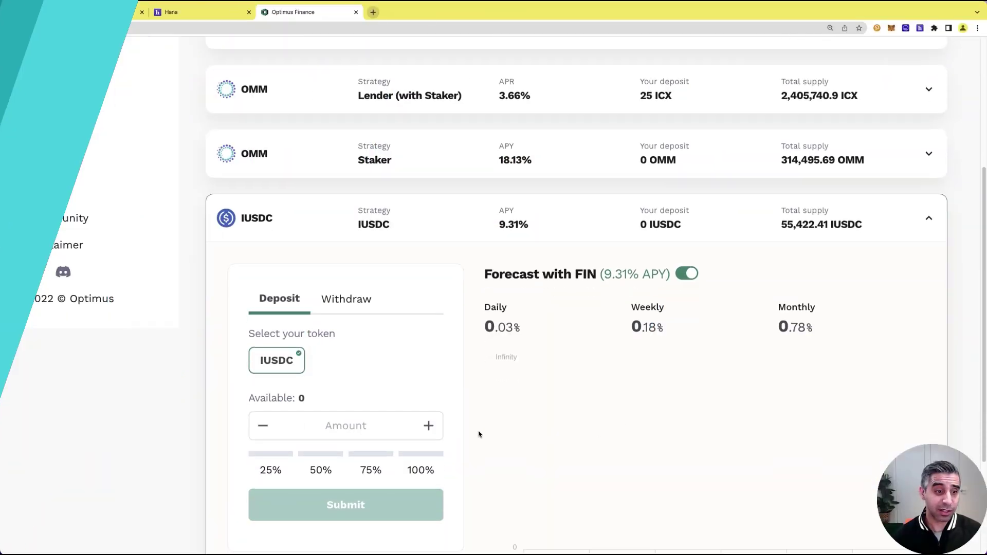
{"action": "scroll", "coordinate": [477, 406], "scroll_direction": "down", "scroll_amount": 2}
Step: Deposit the full 5.03 USDS into the USDS strategy, confirming and authorizing it in the Hana wallet
{"action": "left_click", "coordinate": [269, 149]}
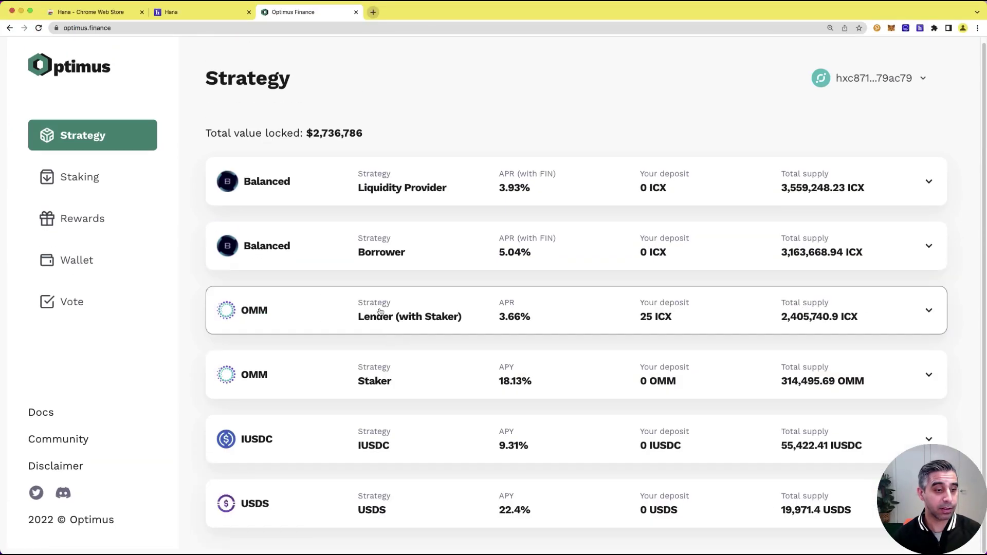
{"action": "left_click", "coordinate": [331, 500]}
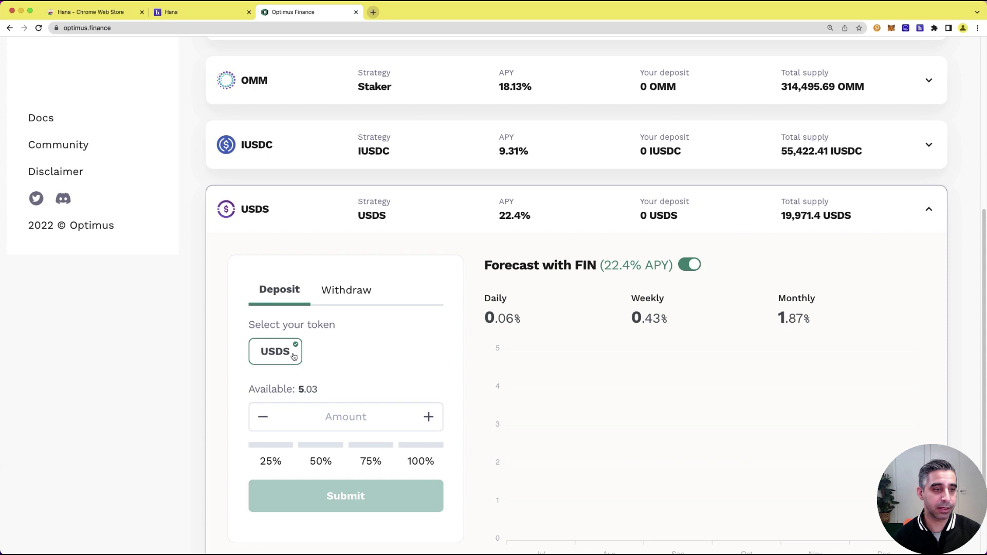
{"action": "left_click", "coordinate": [422, 459]}
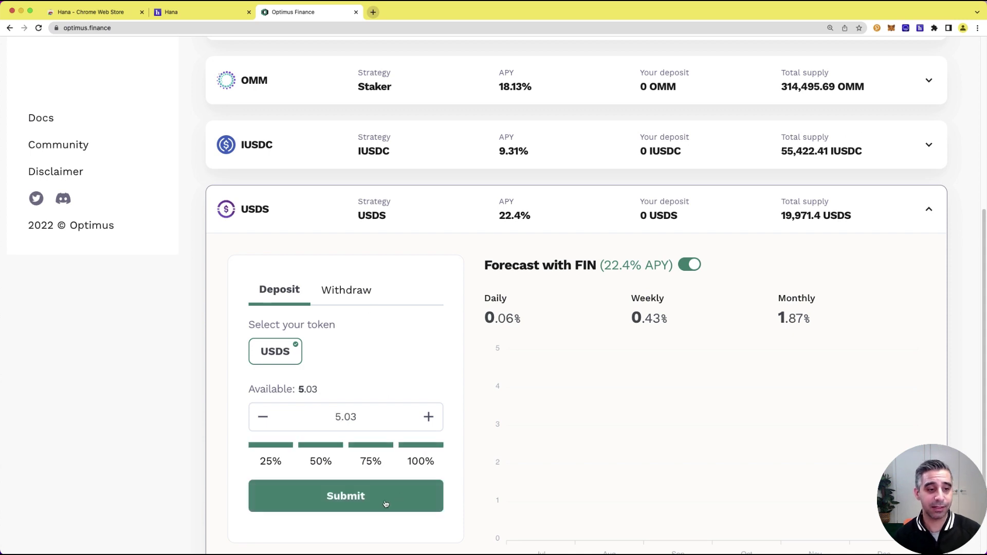
{"action": "left_click", "coordinate": [386, 503]}
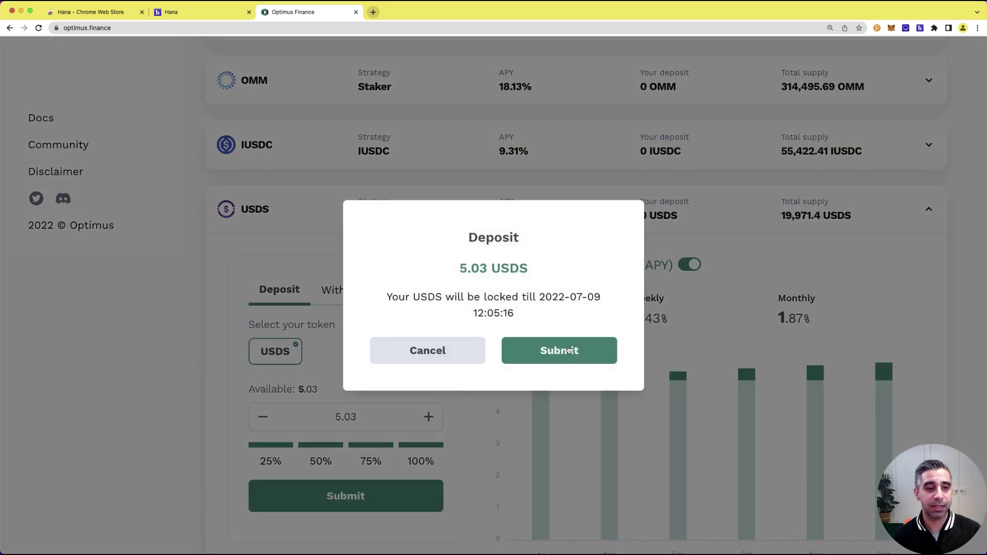
{"action": "left_click", "coordinate": [546, 351]}
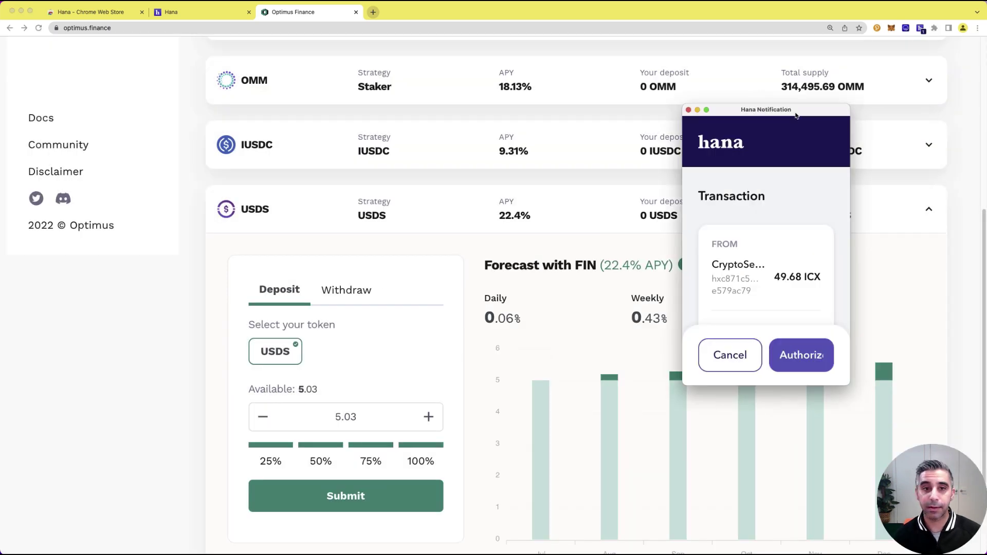
{"action": "left_click", "coordinate": [743, 351]}
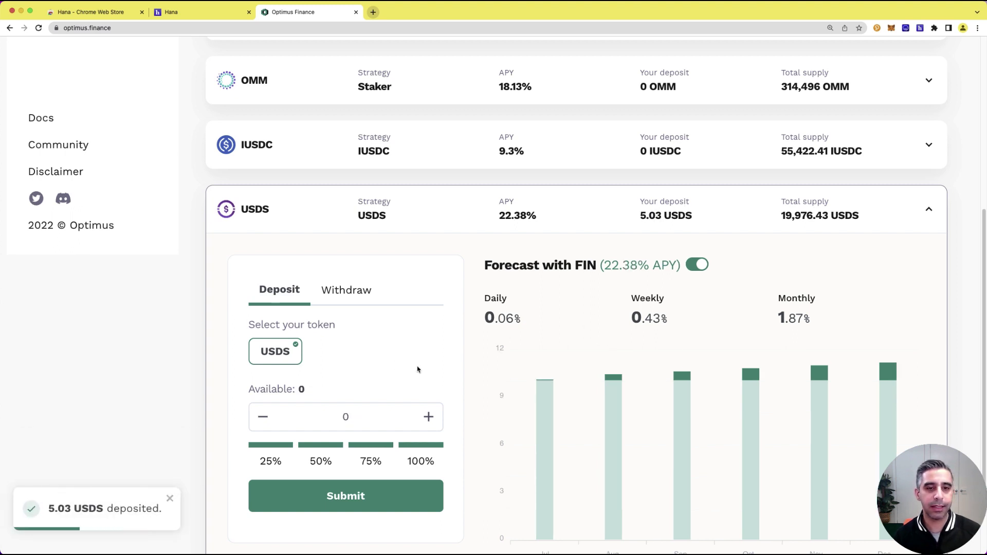
Step: Check the updated strategy list, then look over the reward cards on the Rewards page
{"action": "scroll", "coordinate": [651, 364], "scroll_direction": "down", "scroll_amount": 3}
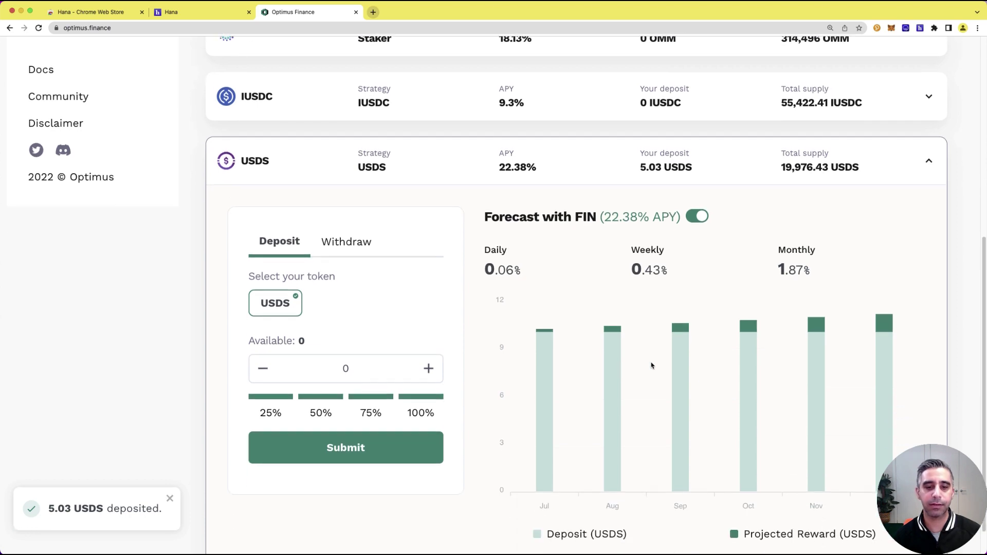
{"action": "scroll", "coordinate": [322, 300], "scroll_direction": "up", "scroll_amount": 9}
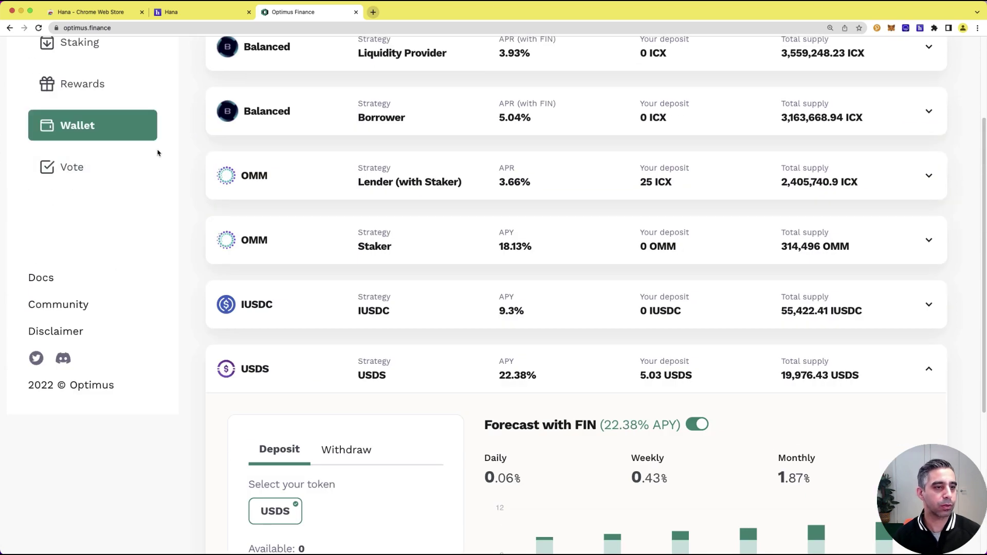
{"action": "scroll", "coordinate": [320, 355], "scroll_direction": "down", "scroll_amount": 2}
{"action": "scroll", "coordinate": [412, 324], "scroll_direction": "up", "scroll_amount": 6}
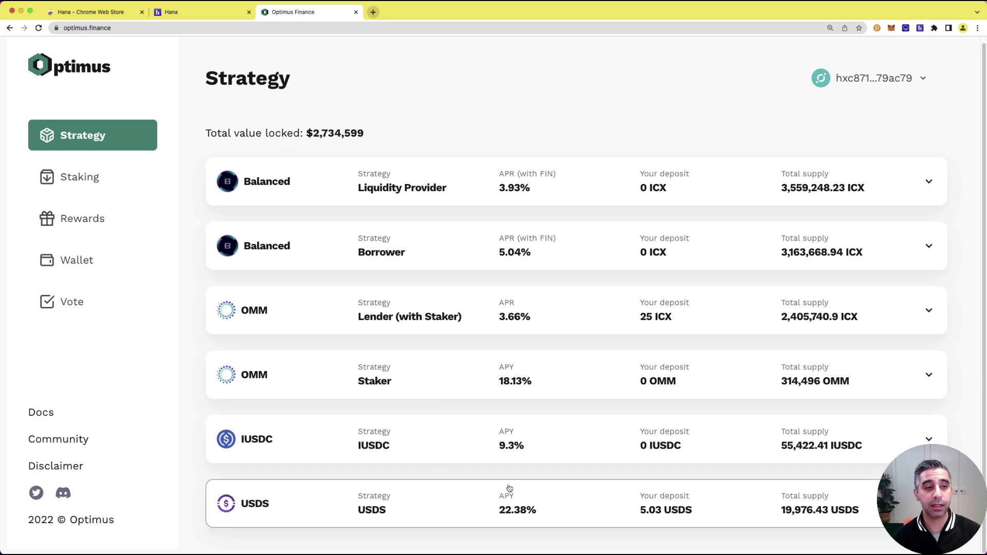
{"action": "left_click", "coordinate": [123, 219]}
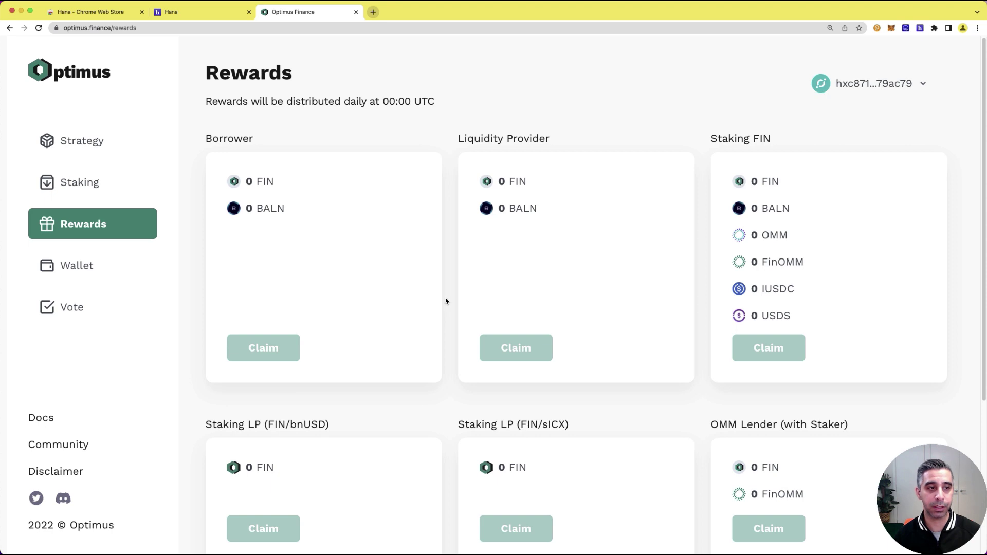
{"action": "scroll", "coordinate": [487, 314], "scroll_direction": "down", "scroll_amount": 3}
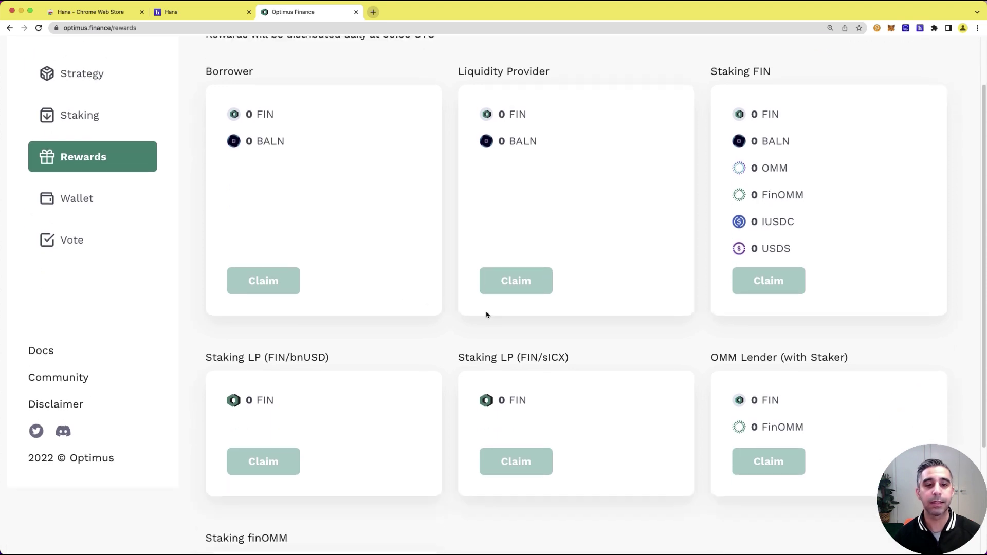
{"action": "scroll", "coordinate": [485, 313], "scroll_direction": "up", "scroll_amount": 3}
Step: On the Staking page, expand the FIN/bnUSD LP pool to check its details, then collapse it
{"action": "left_click", "coordinate": [93, 181]}
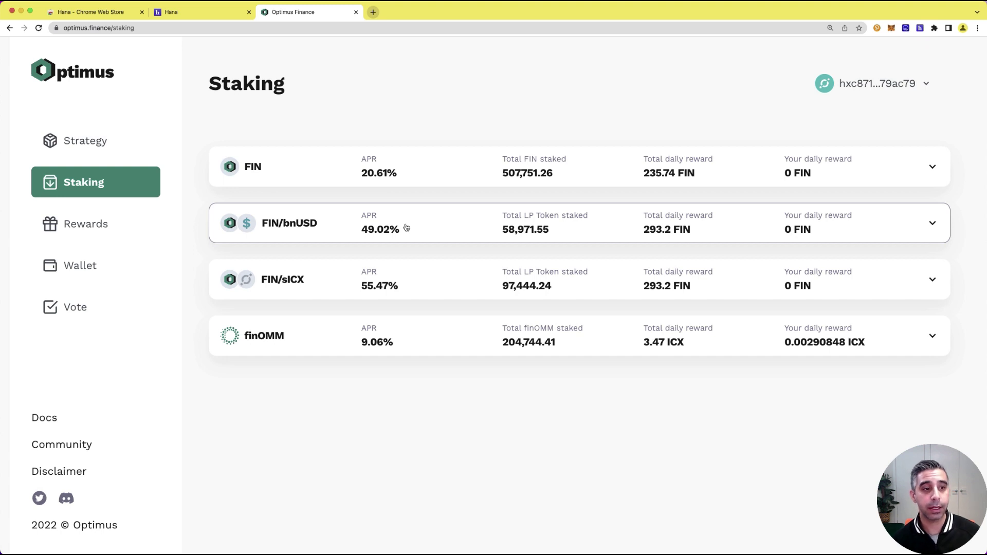
{"action": "left_click", "coordinate": [903, 238]}
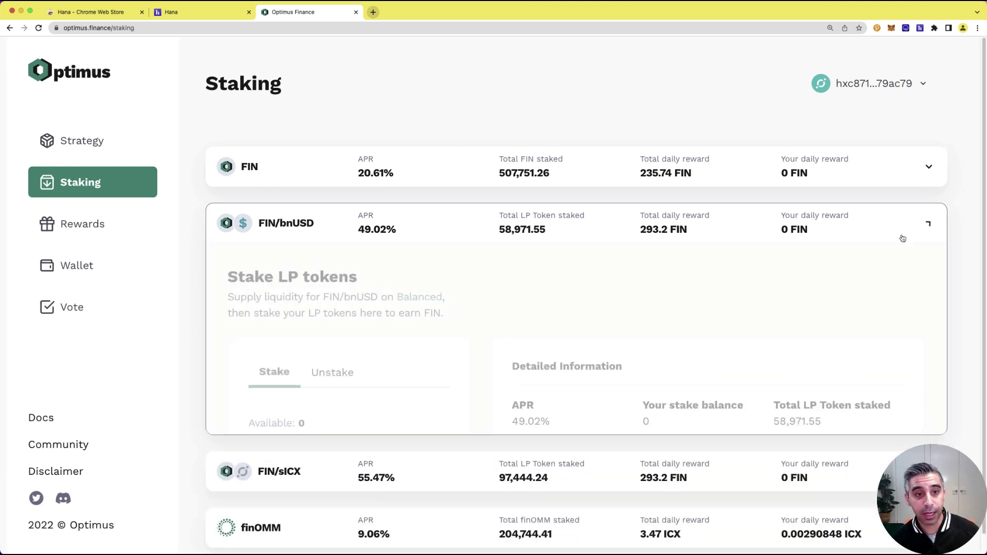
{"action": "scroll", "coordinate": [720, 319], "scroll_direction": "down", "scroll_amount": 1}
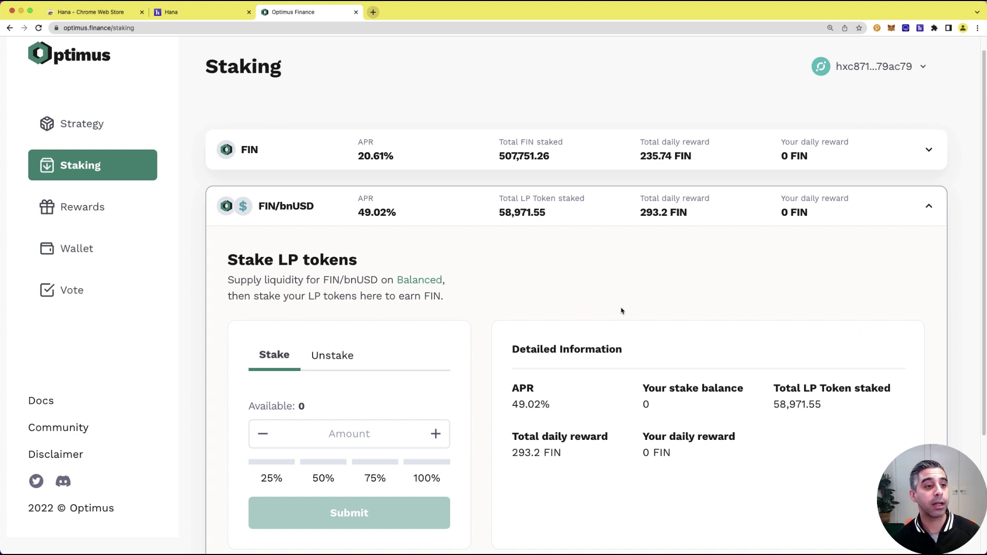
{"action": "left_click", "coordinate": [926, 214]}
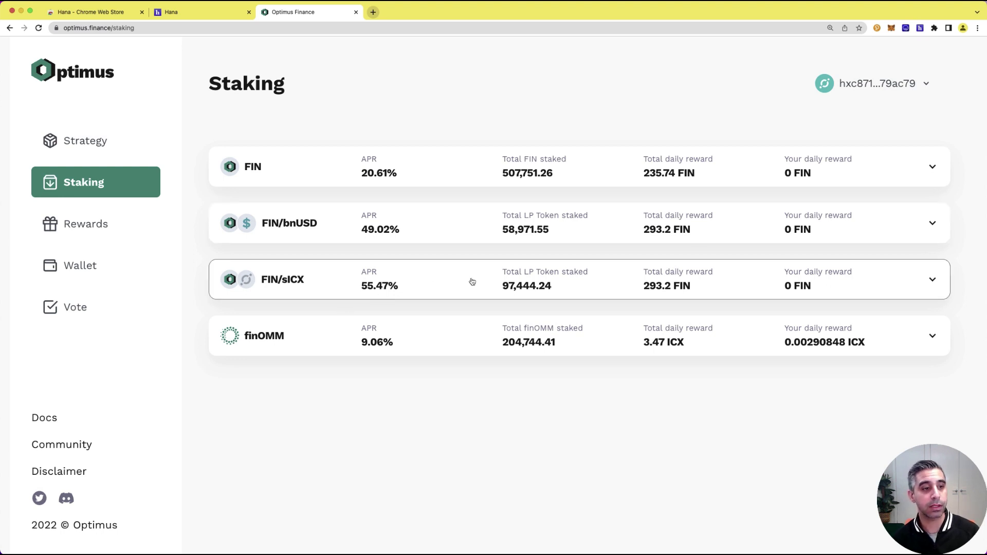
Step: Glance over the Rewards and Vote pages, then return to the Strategy list with 25 ICX and 5.03 USDS
{"action": "left_click", "coordinate": [87, 223]}
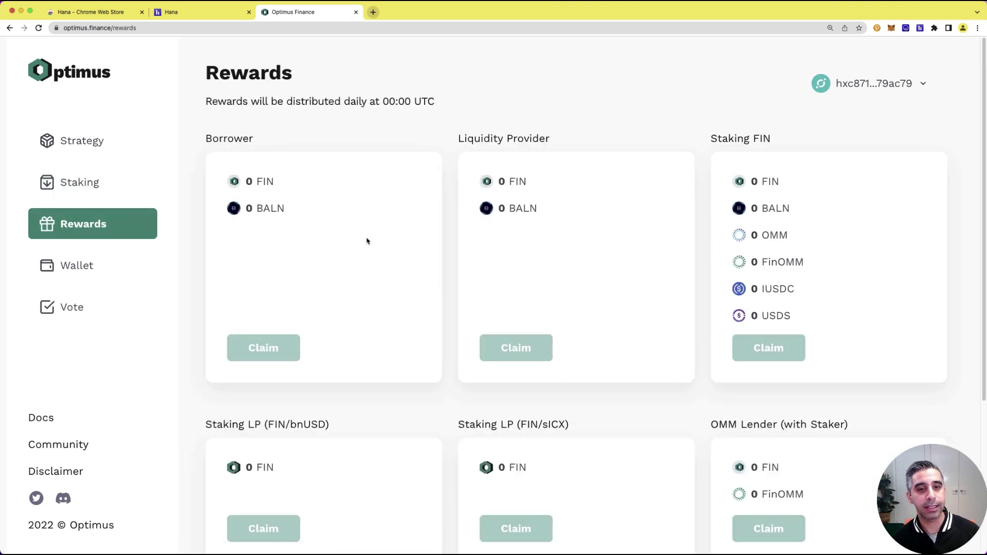
{"action": "scroll", "coordinate": [542, 328], "scroll_direction": "down", "scroll_amount": 3}
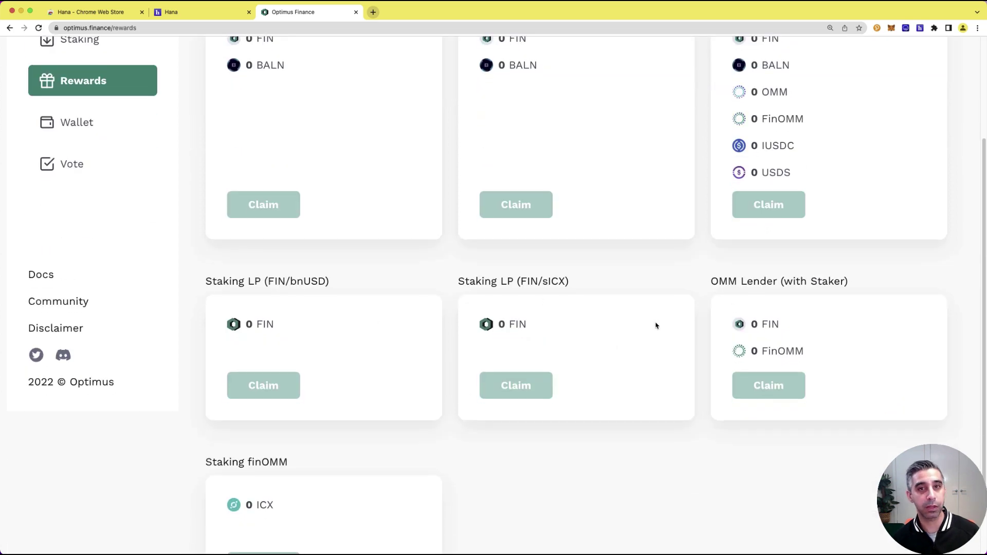
{"action": "scroll", "coordinate": [283, 321], "scroll_direction": "up", "scroll_amount": 2}
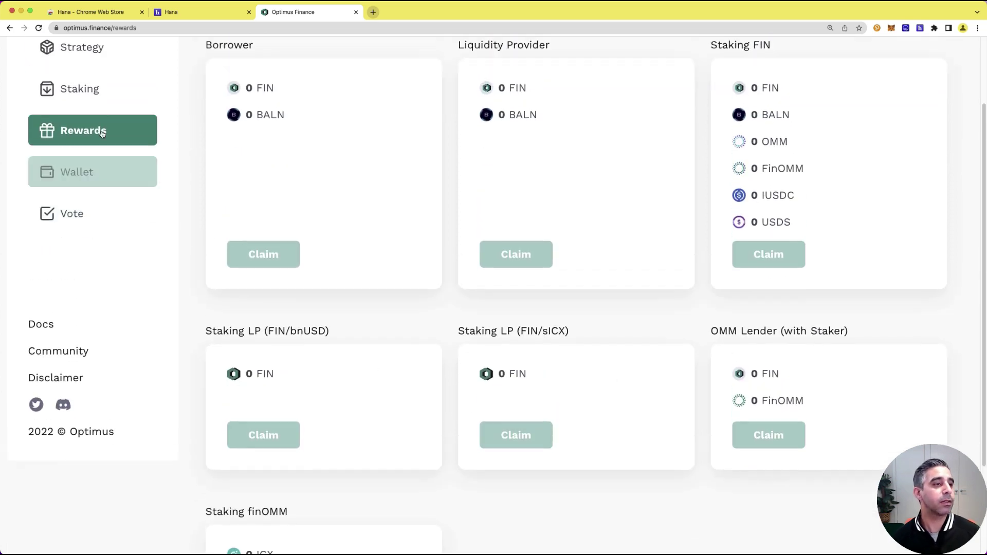
{"action": "left_click", "coordinate": [92, 243]}
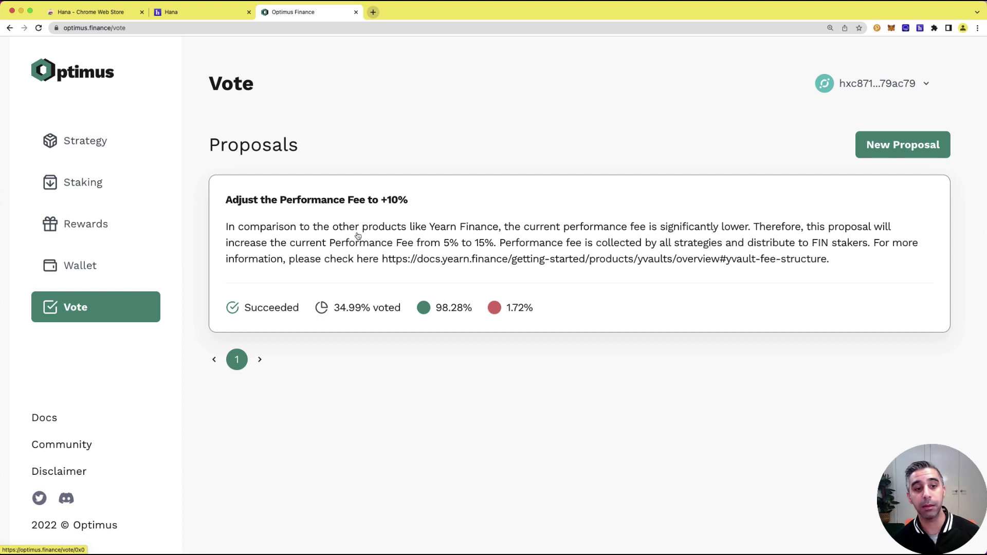
{"action": "left_click", "coordinate": [146, 142]}
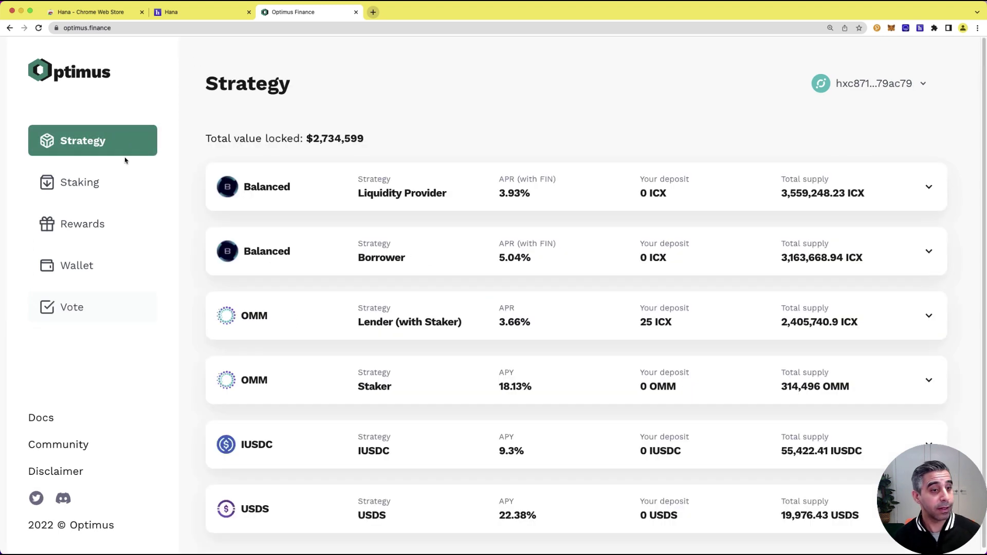
{"action": "scroll", "coordinate": [427, 265], "scroll_direction": "down", "scroll_amount": 1}
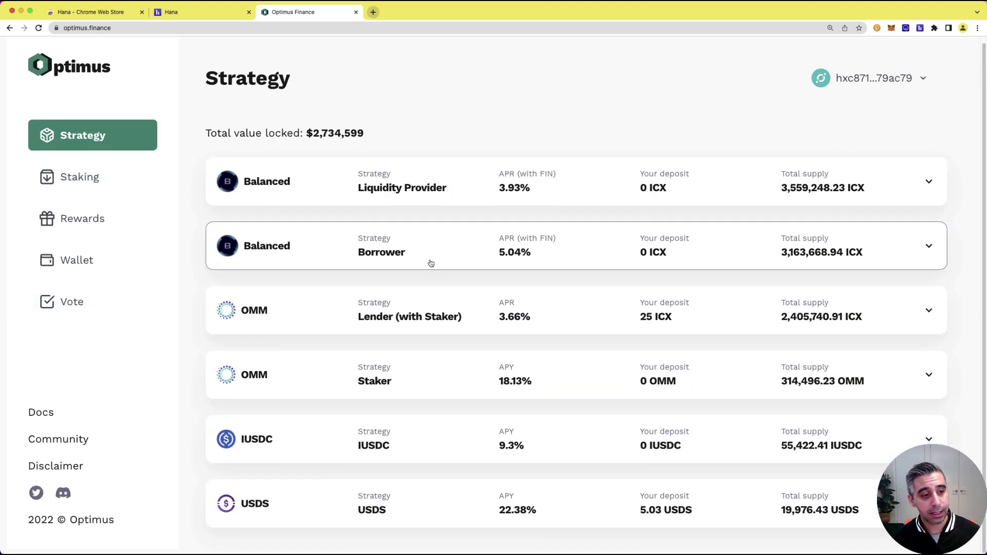